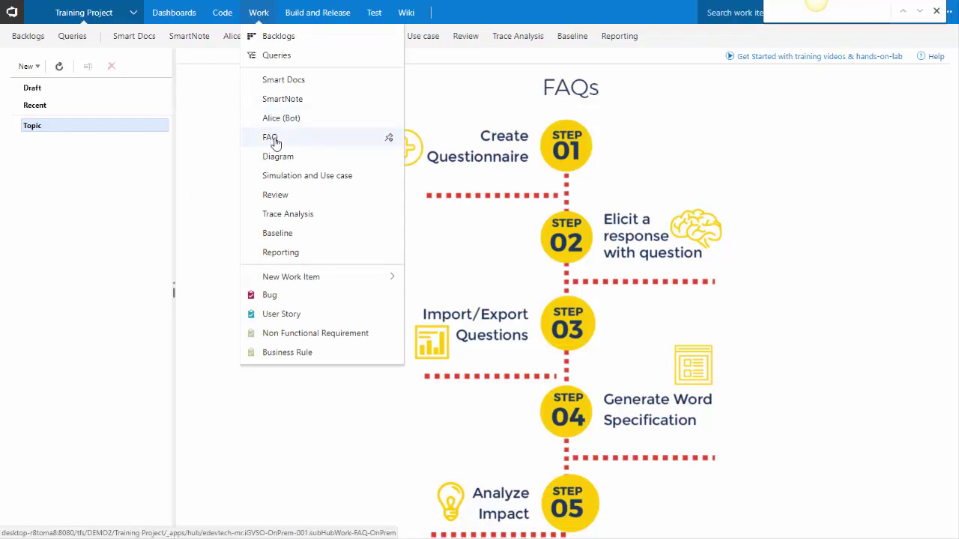
Start a new topic in the FAQ hub and browse the Operation, Revision and Transition template categories.
{"action": "left_click", "coordinate": [271, 138]}
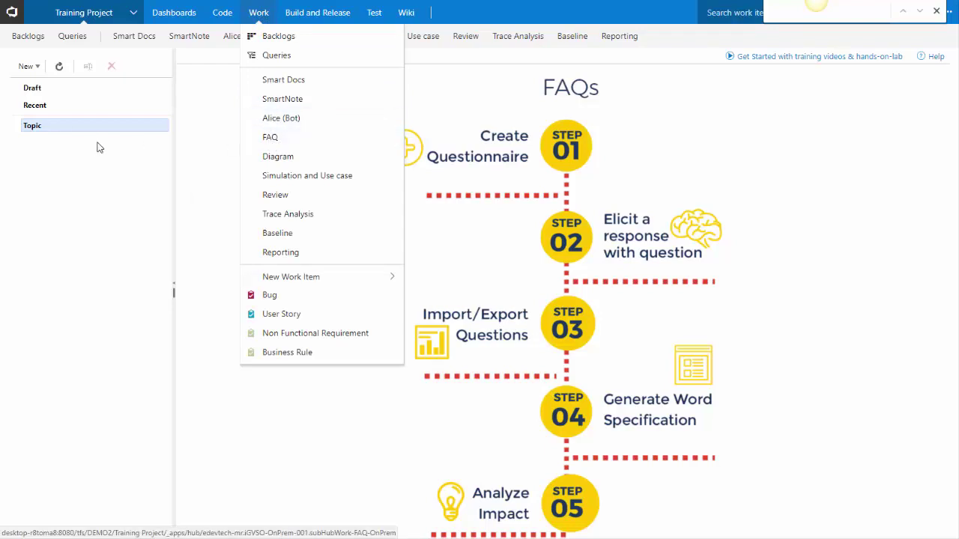
{"action": "left_click", "coordinate": [28, 67]}
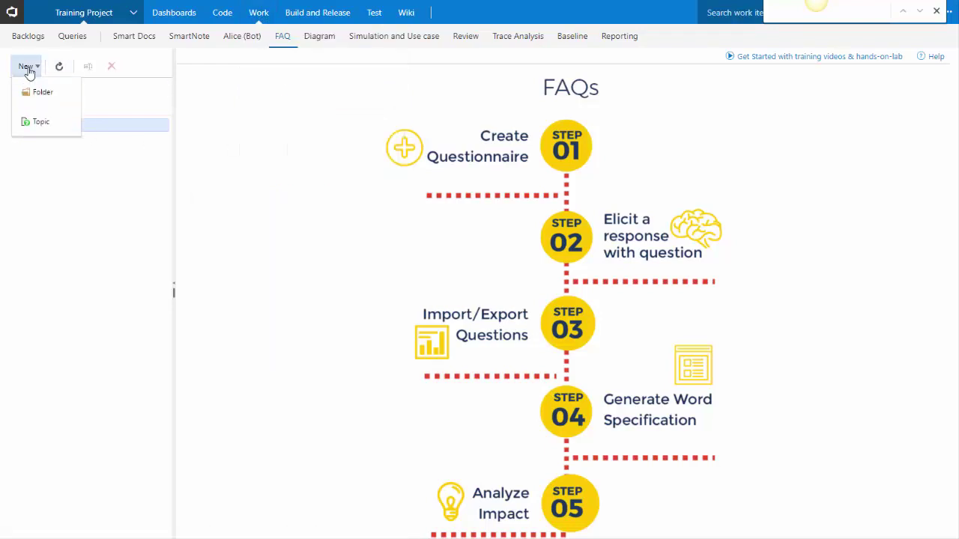
{"action": "left_click", "coordinate": [54, 132]}
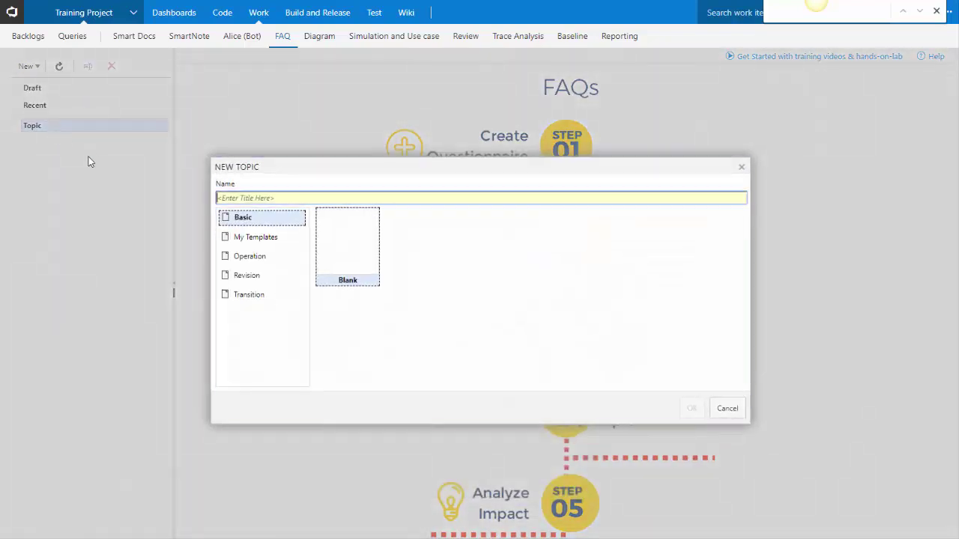
{"action": "left_click", "coordinate": [247, 257]}
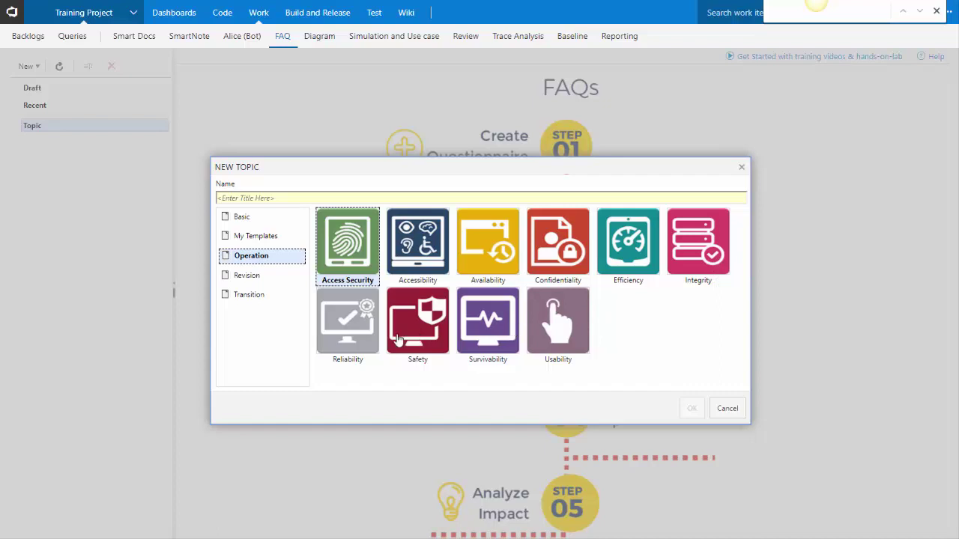
{"action": "left_click", "coordinate": [248, 277]}
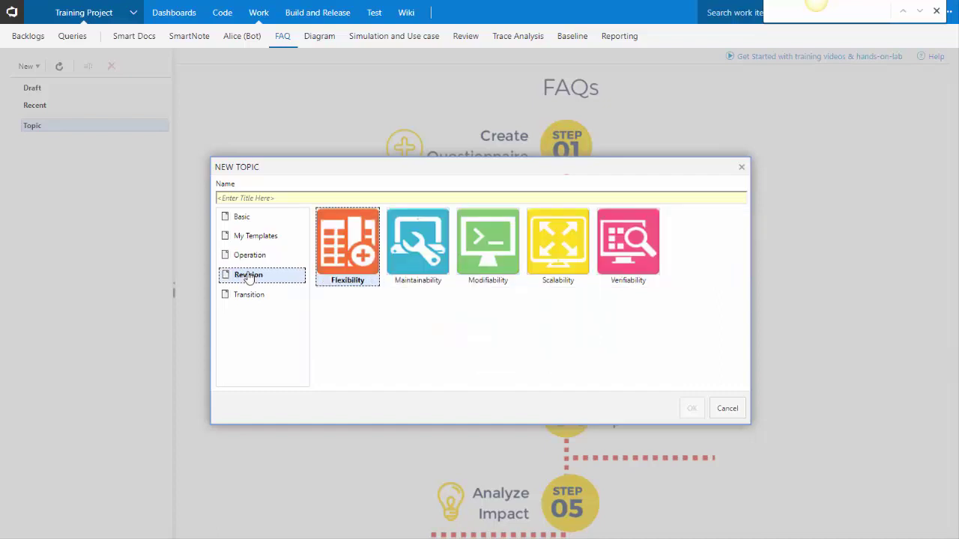
{"action": "left_click", "coordinate": [259, 298]}
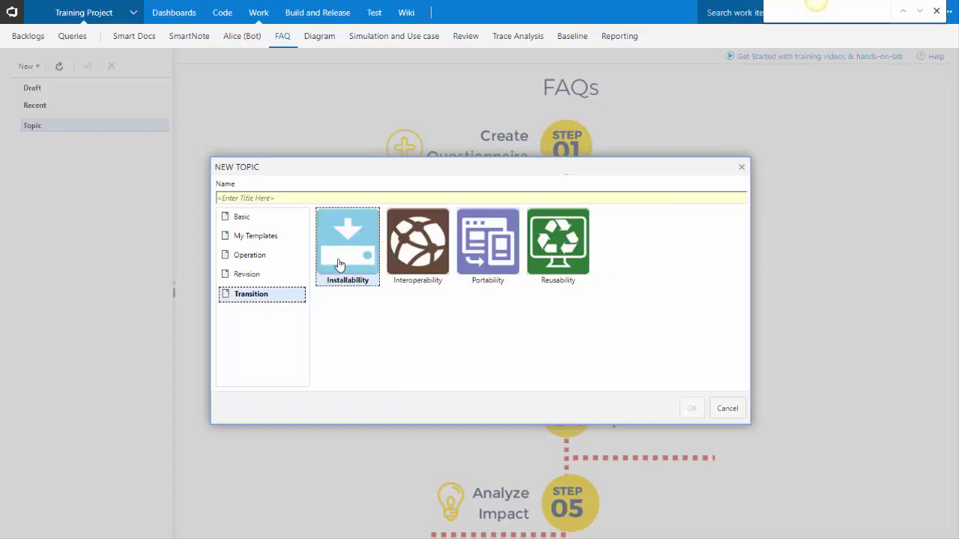
{"action": "left_click", "coordinate": [278, 274]}
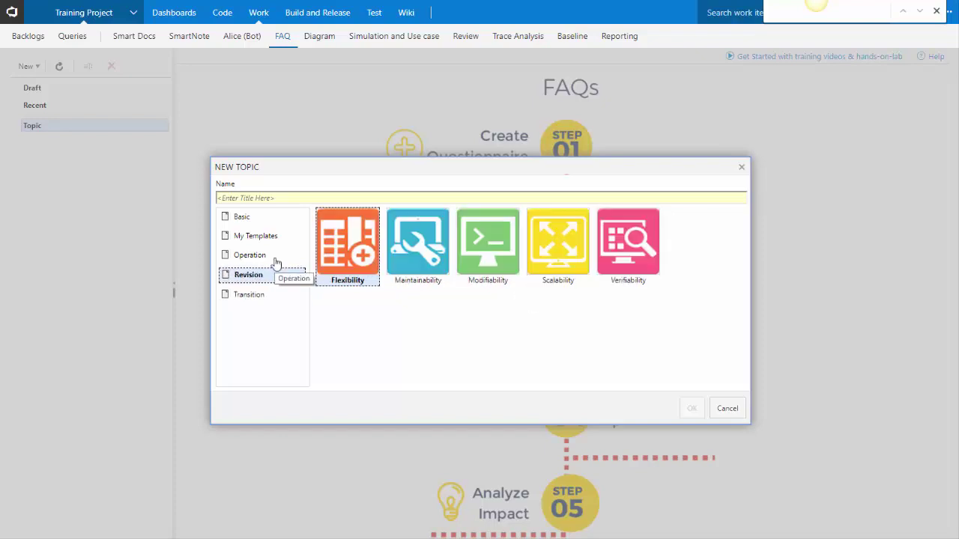
Create the topic from the Access Security template in the Operation category, naming it "Access Security FAQ".
{"action": "left_click", "coordinate": [275, 260]}
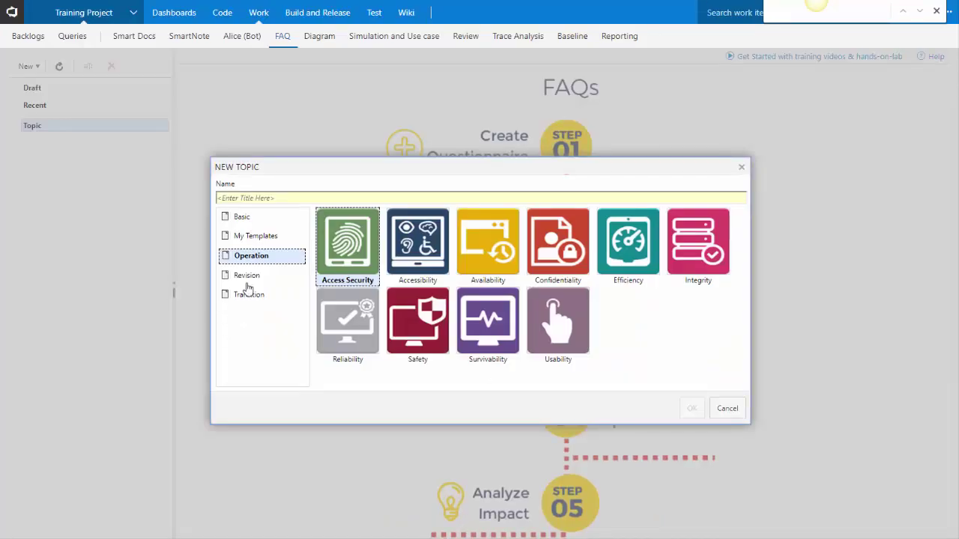
{"action": "left_click", "coordinate": [311, 199]}
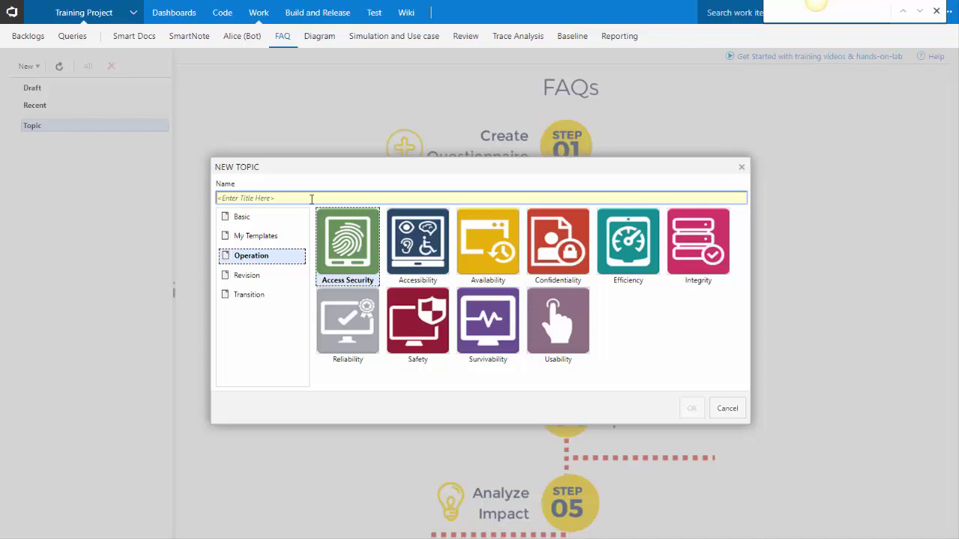
{"action": "type", "text": "Acces"}
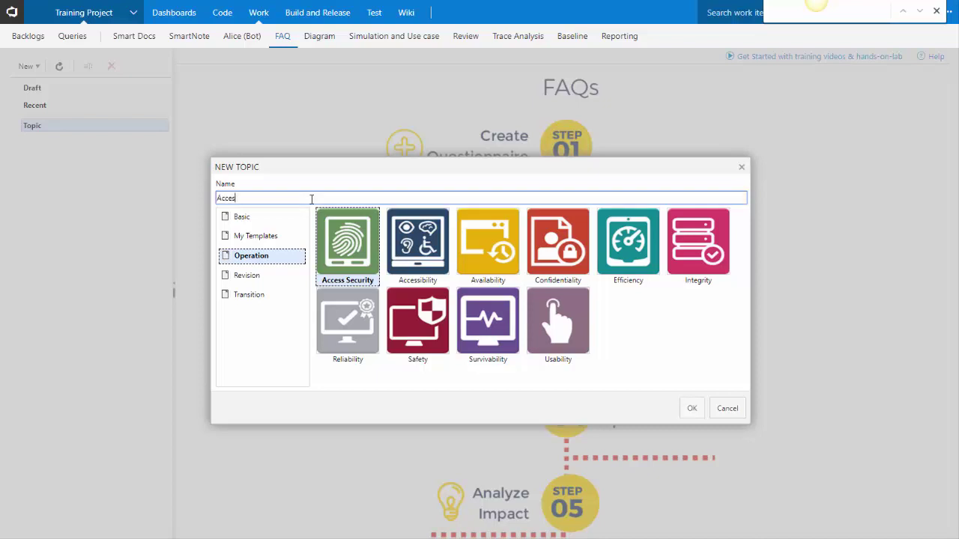
{"action": "type", "text": "s Security FAQ"}
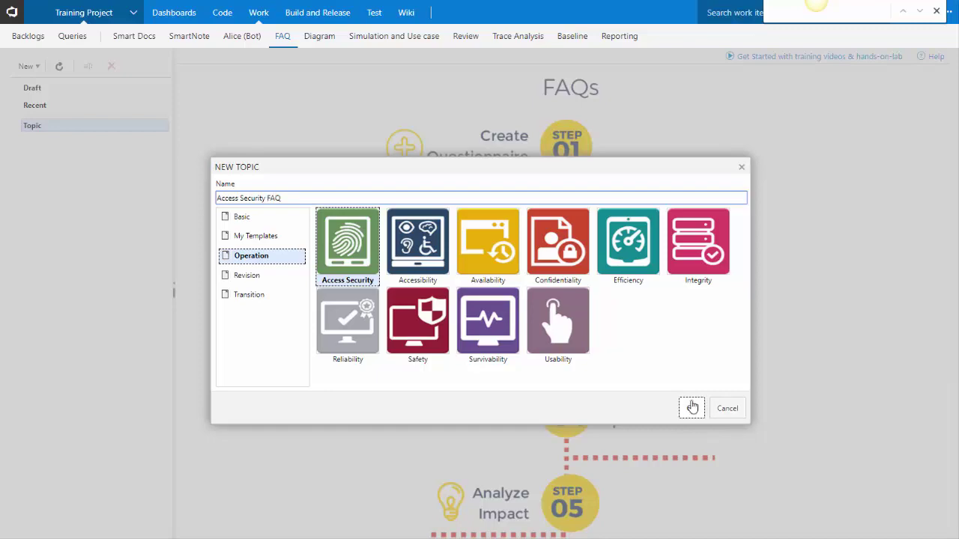
{"action": "left_click", "coordinate": [692, 409]}
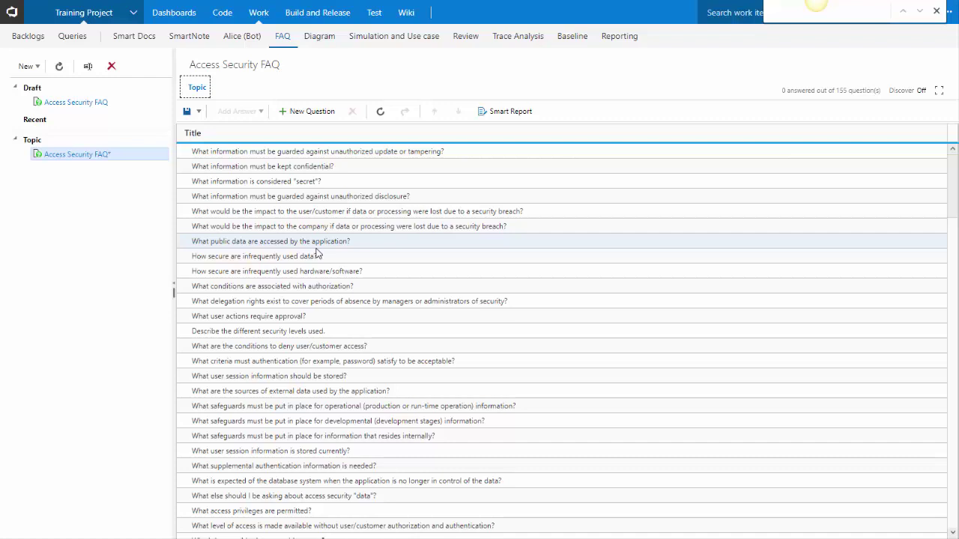
Find the question "What public data are accessed by the application?" and start a new answer item of type Non Functional Requirement.
{"action": "type", "text": "publ"}
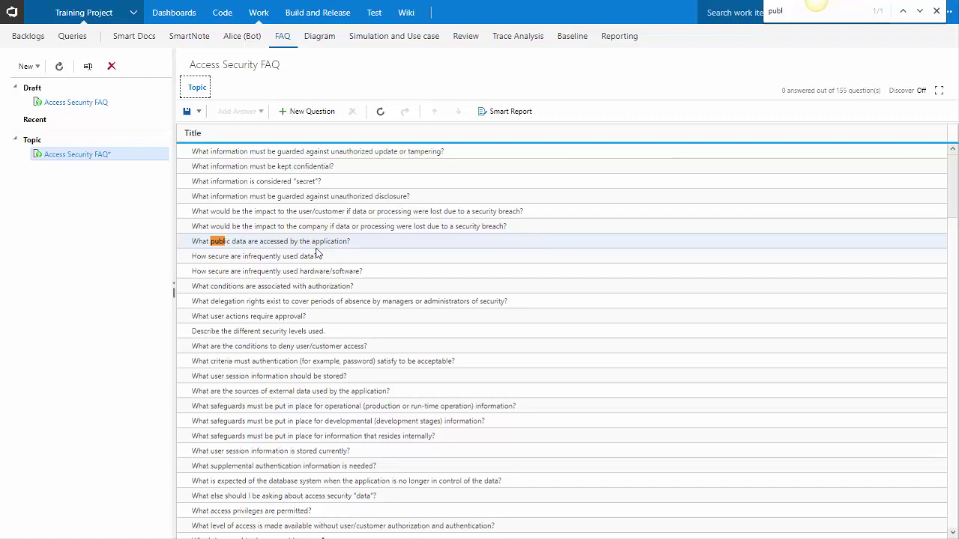
{"action": "key", "text": "Escape"}
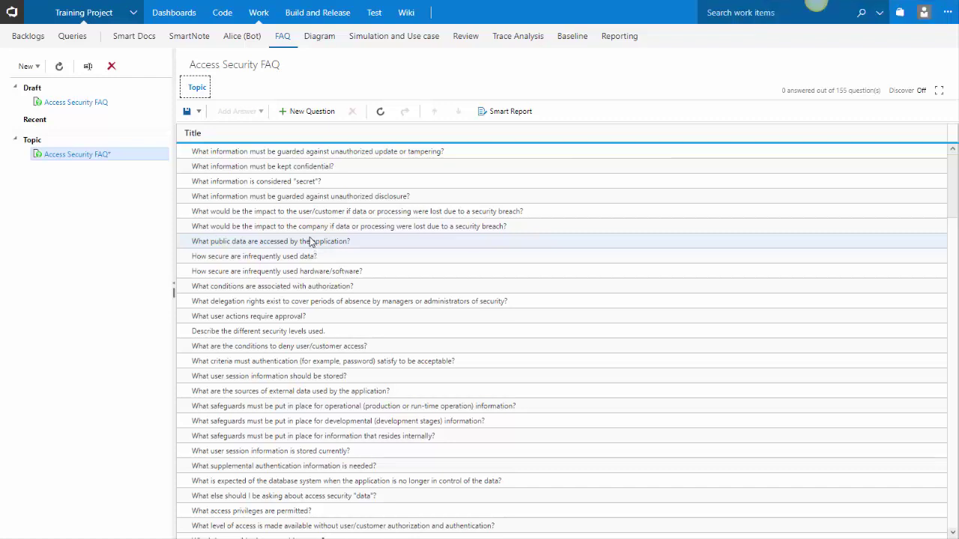
{"action": "left_click", "coordinate": [311, 241]}
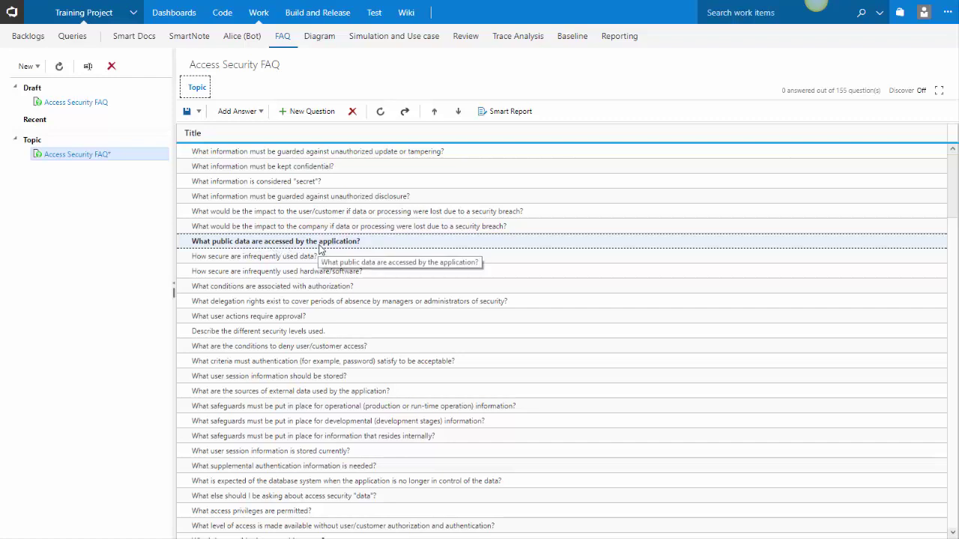
{"action": "left_click", "coordinate": [255, 117]}
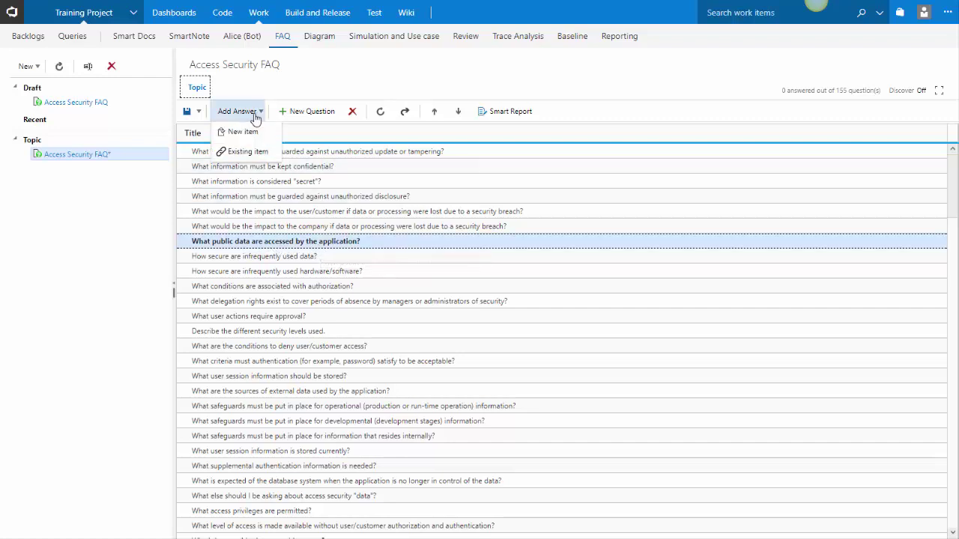
{"action": "left_click", "coordinate": [247, 131]}
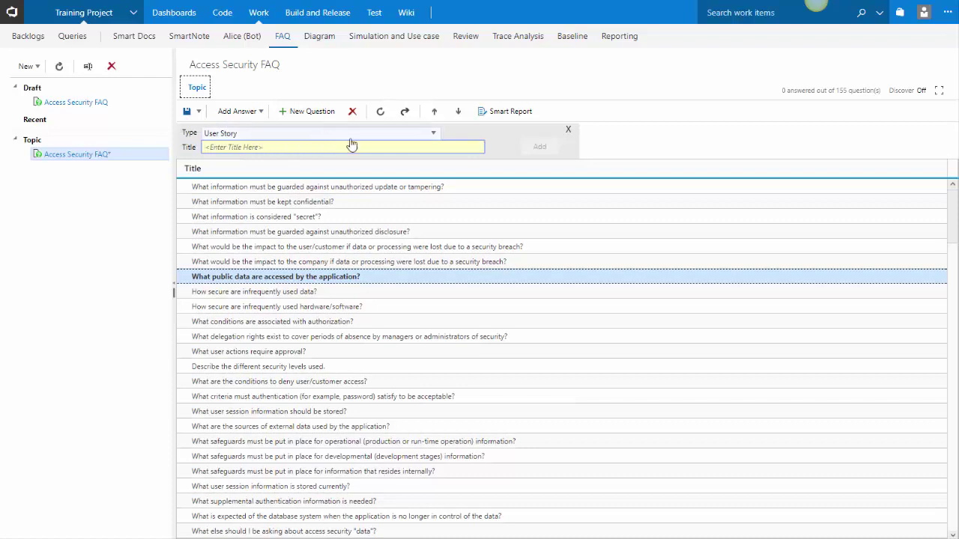
{"action": "left_click", "coordinate": [424, 134]}
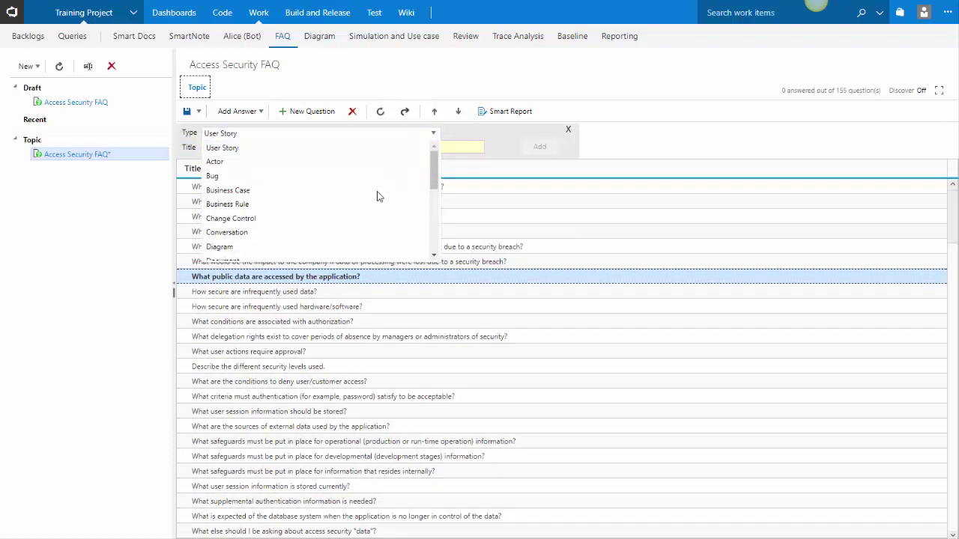
{"action": "scroll", "coordinate": [368, 210], "scroll_direction": "down", "scroll_amount": 3}
{"action": "left_click", "coordinate": [367, 209]}
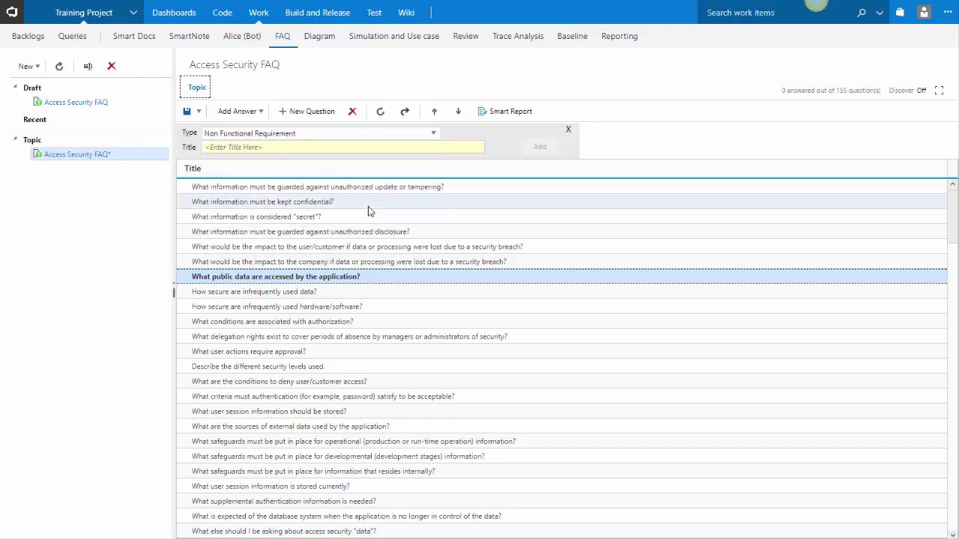
{"action": "left_click", "coordinate": [328, 150]}
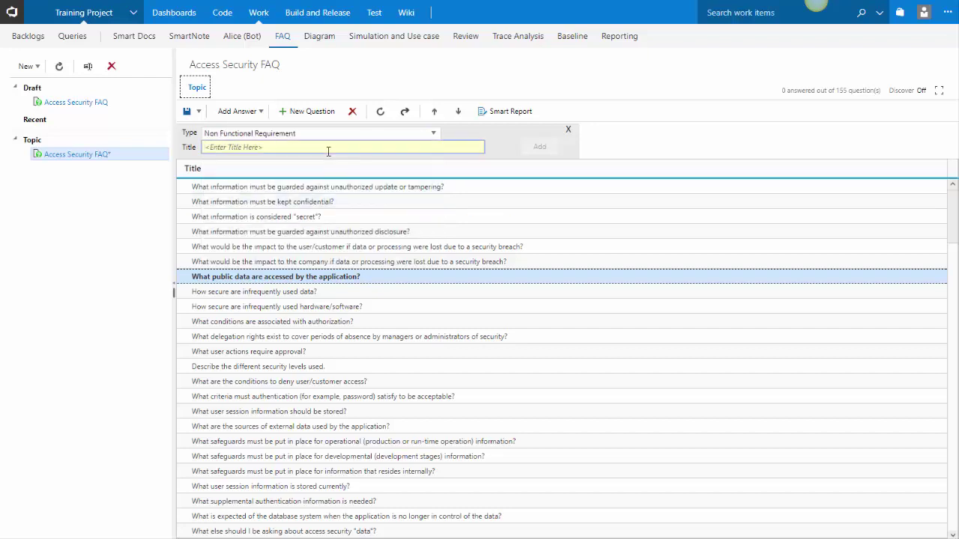
{"action": "type", "text": "Gov"}
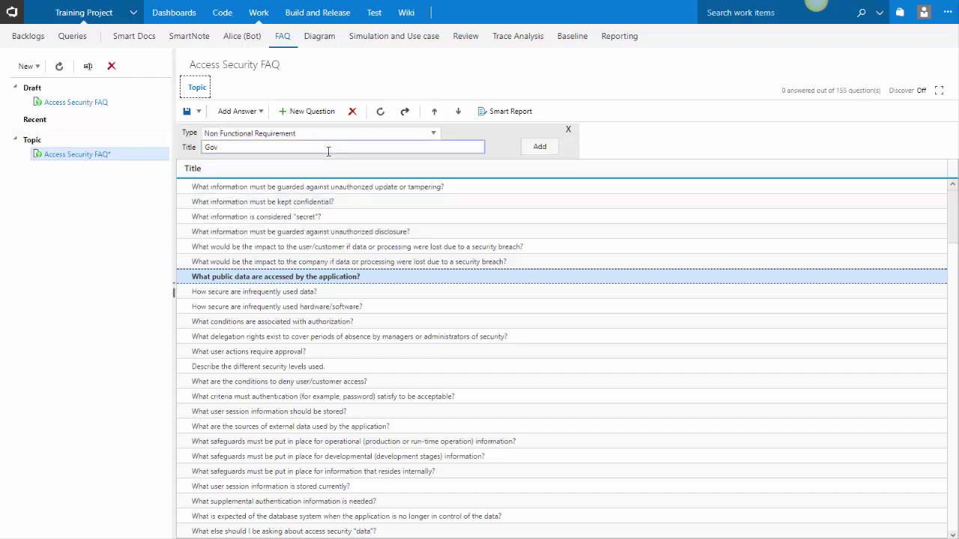
{"action": "type", "text": " data will be accessed via http://data.gov"}
{"action": "left_click", "coordinate": [541, 147]}
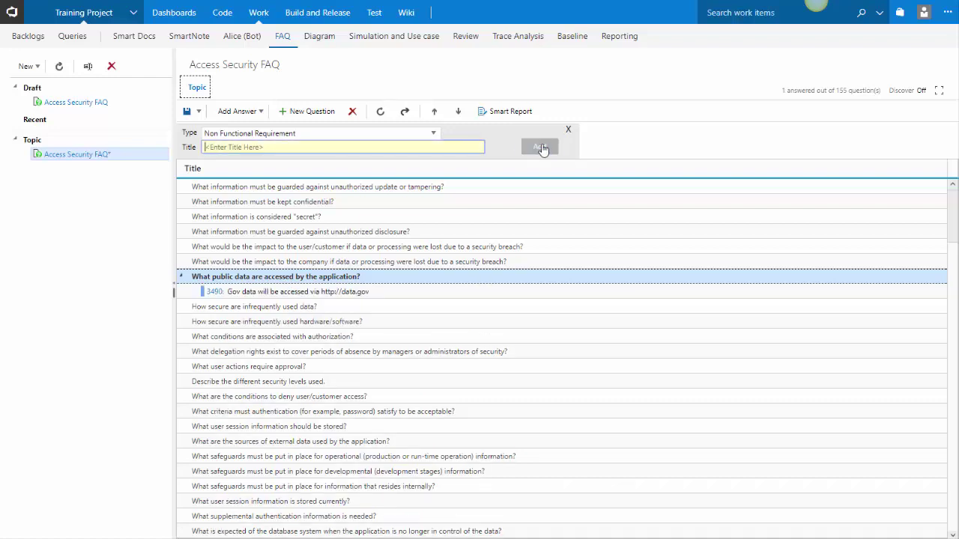
Open the data.gov answer's work item form, look over its description and other fields, and close it.
{"action": "left_click", "coordinate": [284, 292]}
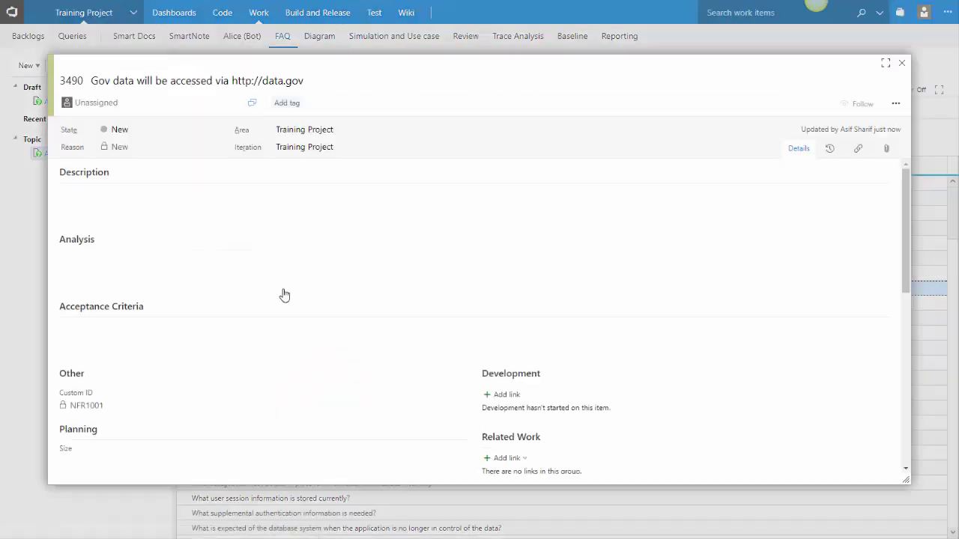
{"action": "left_click", "coordinate": [272, 220]}
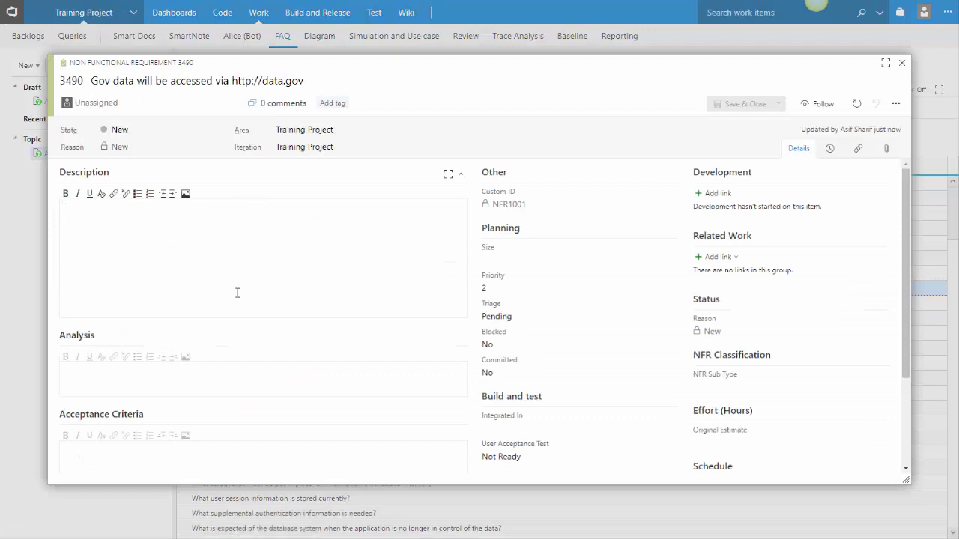
{"action": "left_click", "coordinate": [901, 63]}
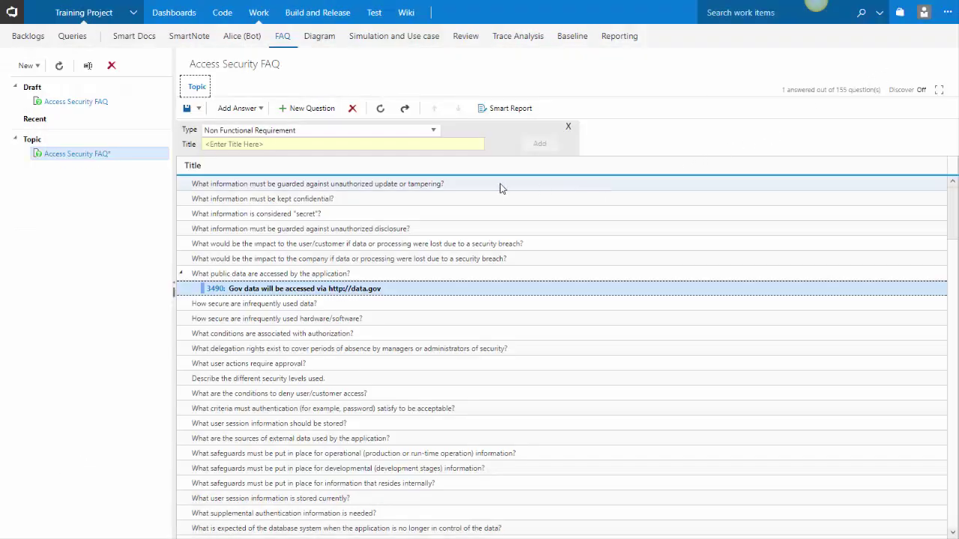
{"action": "left_click", "coordinate": [271, 274]}
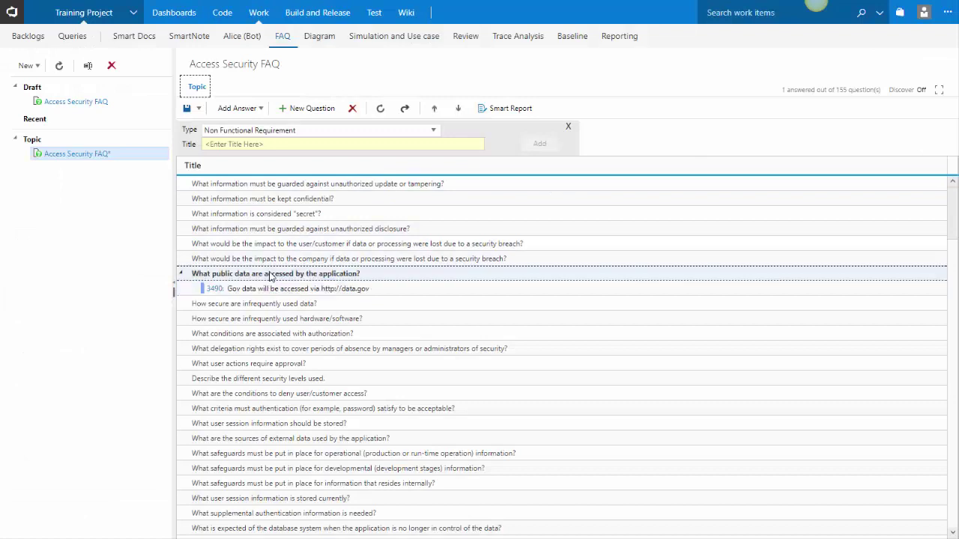
{"action": "left_click", "coordinate": [340, 144]}
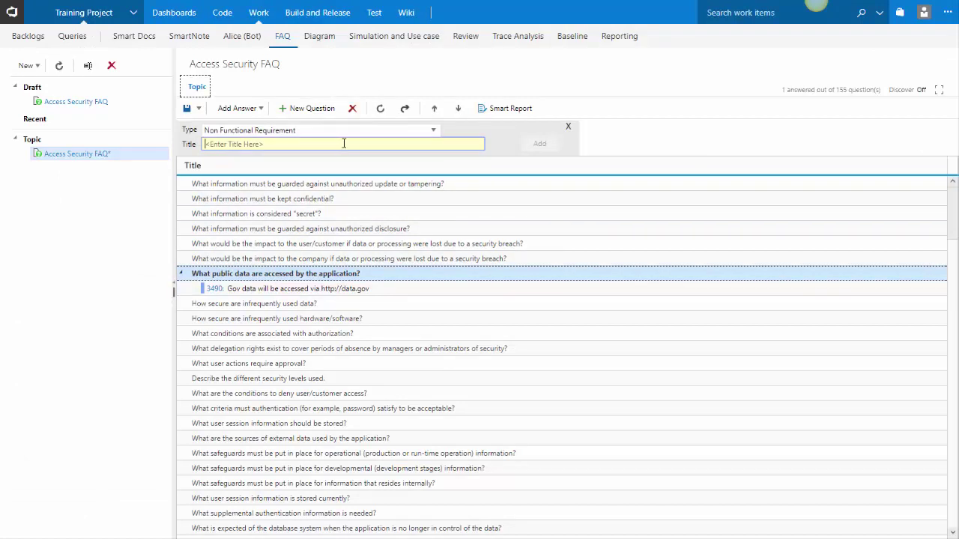
{"action": "type", "text": "http://www.censur.gove"}
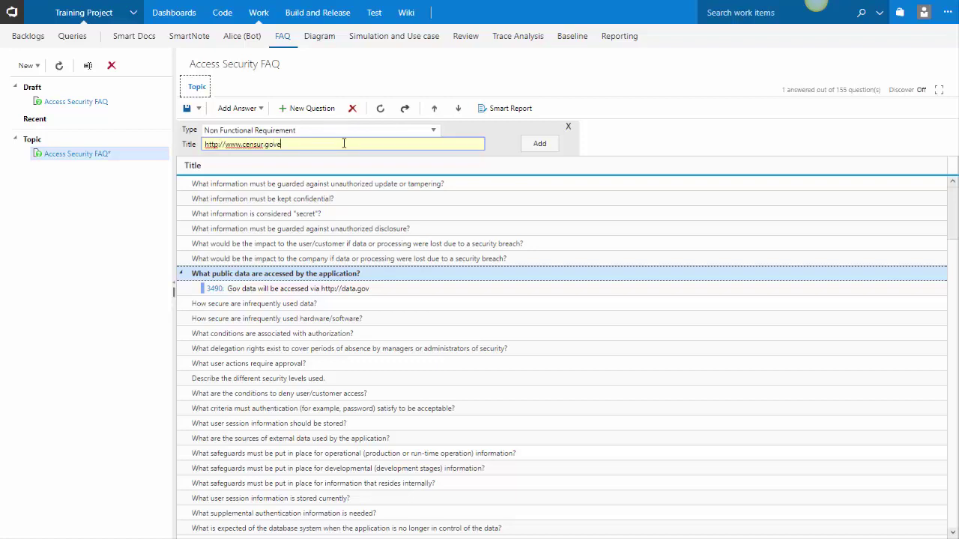
{"action": "key", "text": "BackSpace"}
{"action": "type", "text": "use"}
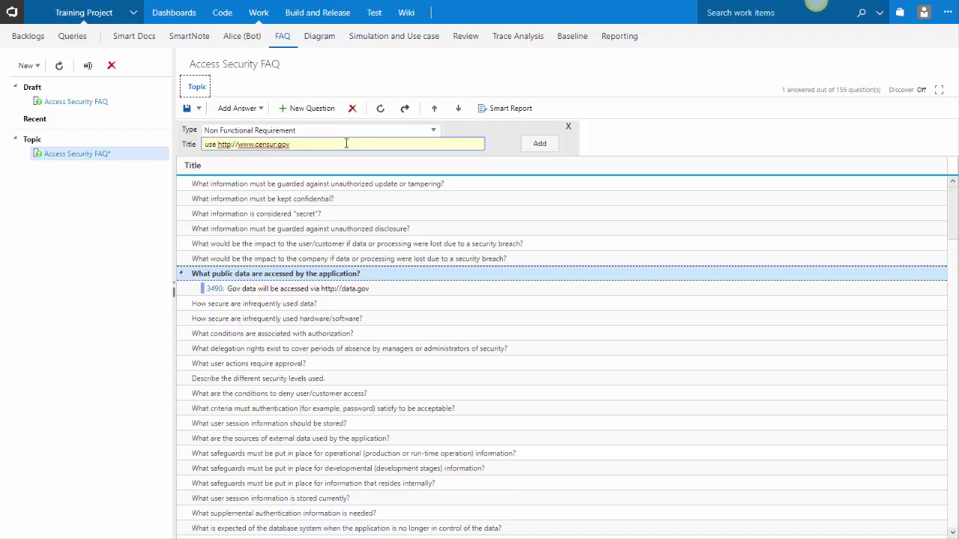
{"action": "left_click", "coordinate": [347, 143]}
{"action": "type", "text": "for customer info"}
{"action": "left_click", "coordinate": [526, 141]}
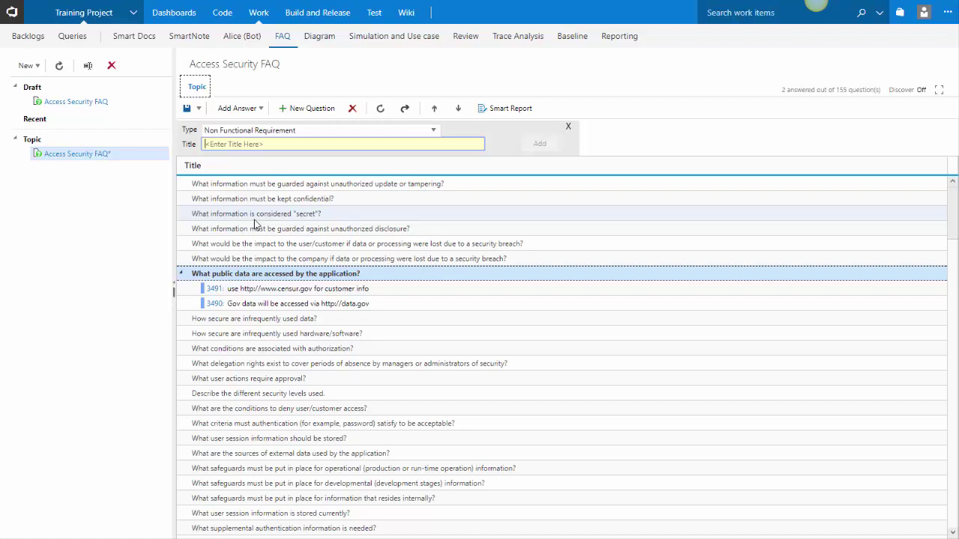
Start adding an existing work item as an answer to "What conditions are associated with authorization?" and look over the shared queries.
{"action": "left_click", "coordinate": [250, 352]}
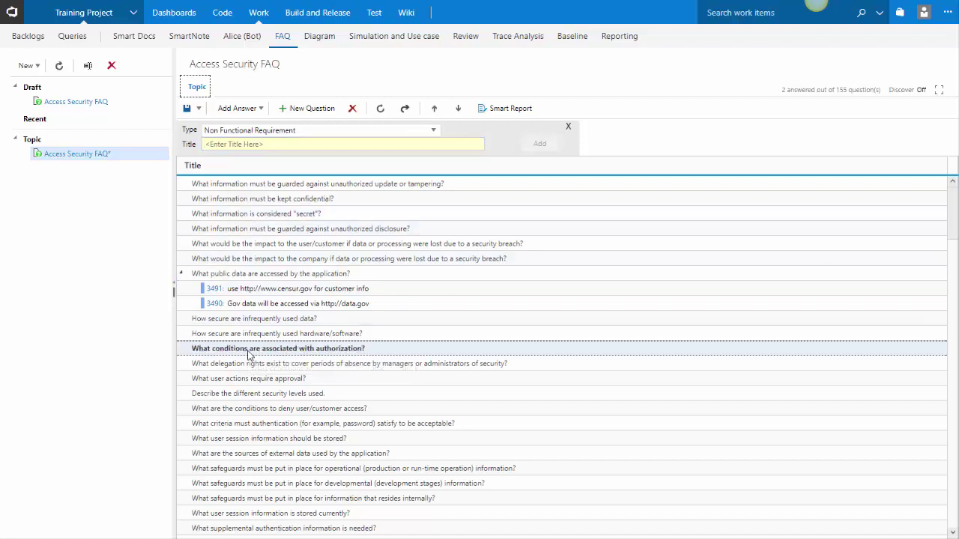
{"action": "left_click", "coordinate": [251, 350]}
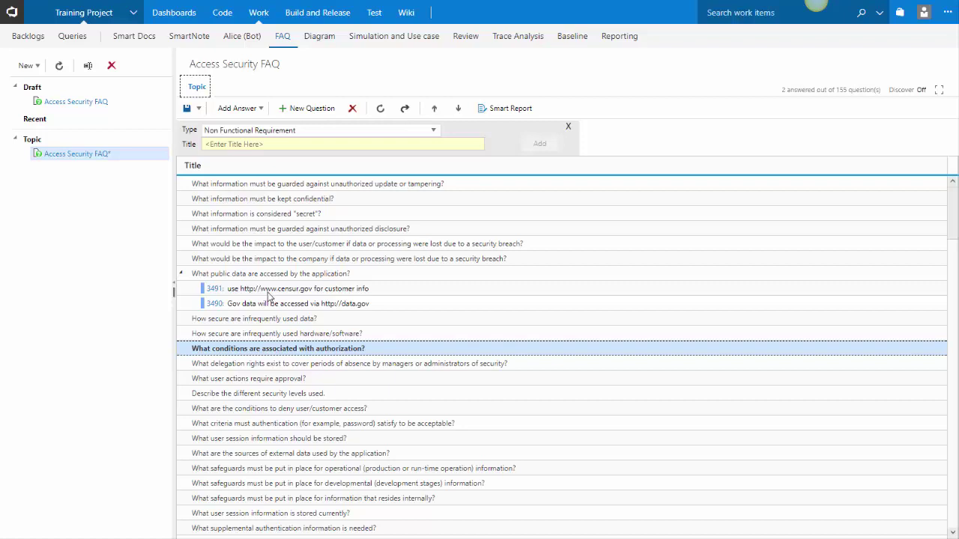
{"action": "left_click", "coordinate": [260, 109]}
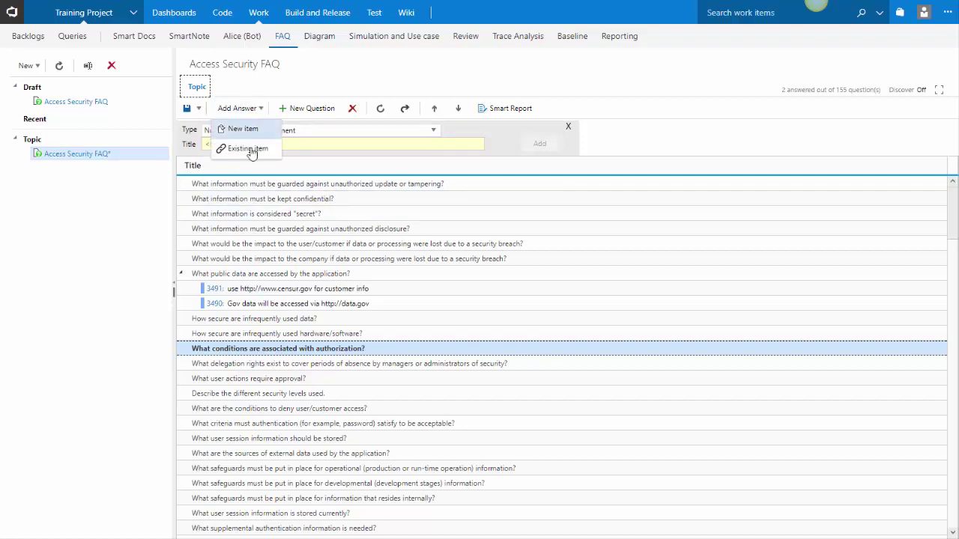
{"action": "left_click", "coordinate": [251, 149]}
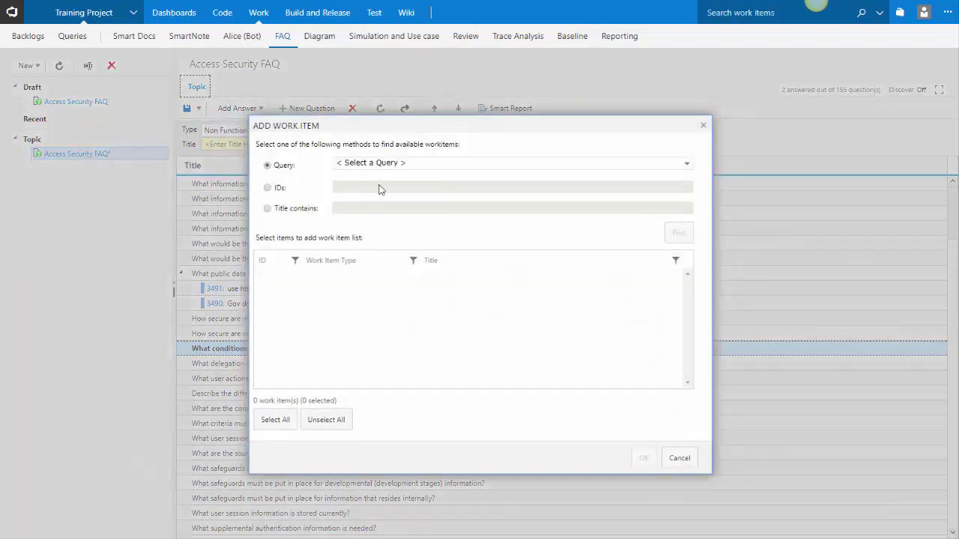
{"action": "left_click", "coordinate": [405, 165]}
{"action": "left_click", "coordinate": [340, 189]}
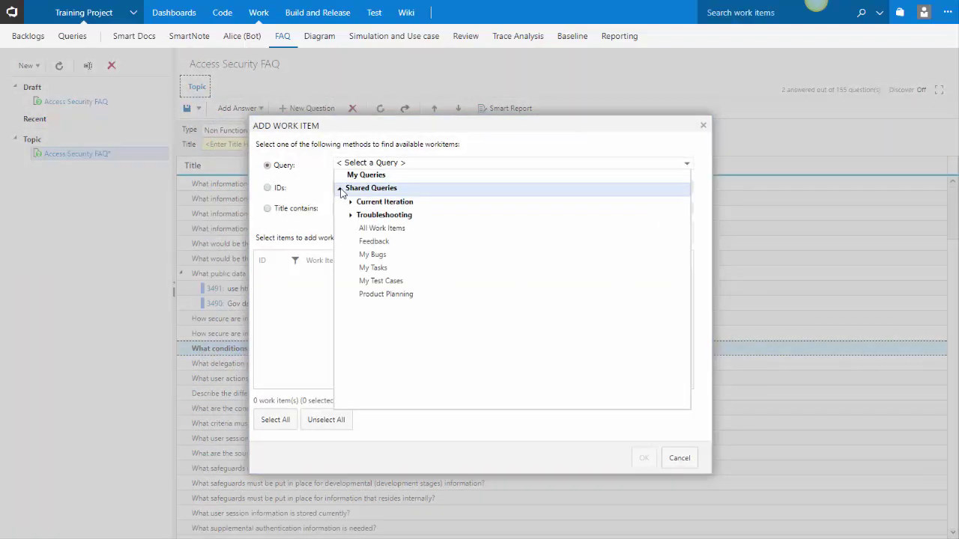
{"action": "left_click", "coordinate": [295, 192]}
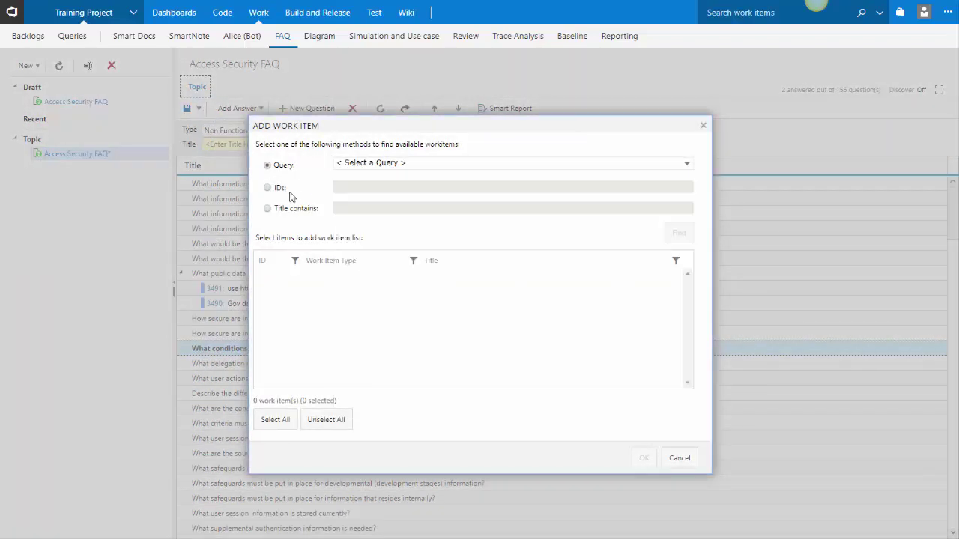
Try to find existing work items whose title contains "regsiter".
{"action": "left_click", "coordinate": [268, 209]}
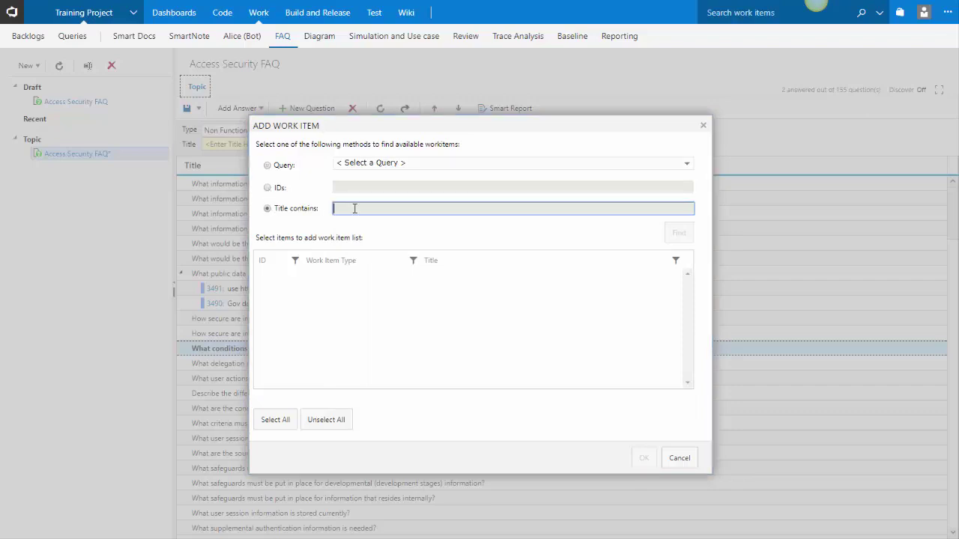
{"action": "type", "text": "regsiter"}
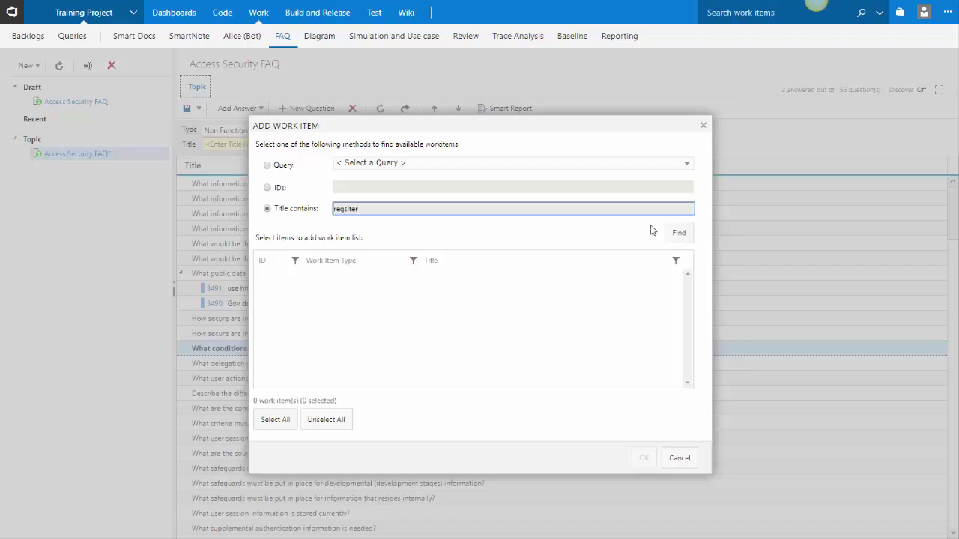
{"action": "left_click", "coordinate": [673, 234]}
{"action": "left_click", "coordinate": [291, 208]}
Run the All Work Items shared query and add the user story about registering online to create a support account as the authorization question's answer.
{"action": "left_click", "coordinate": [268, 166]}
{"action": "left_click", "coordinate": [364, 165]}
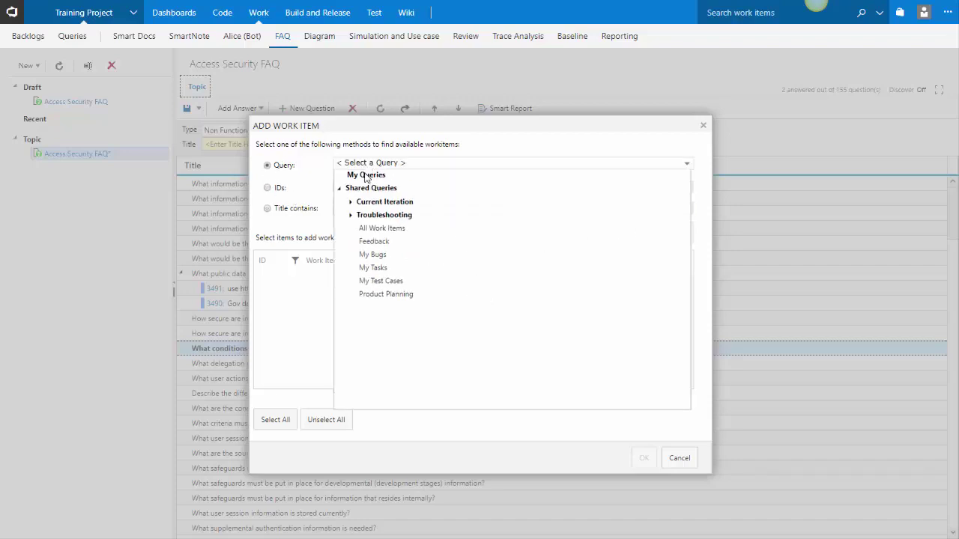
{"action": "left_click", "coordinate": [383, 227]}
{"action": "left_click", "coordinate": [679, 233]}
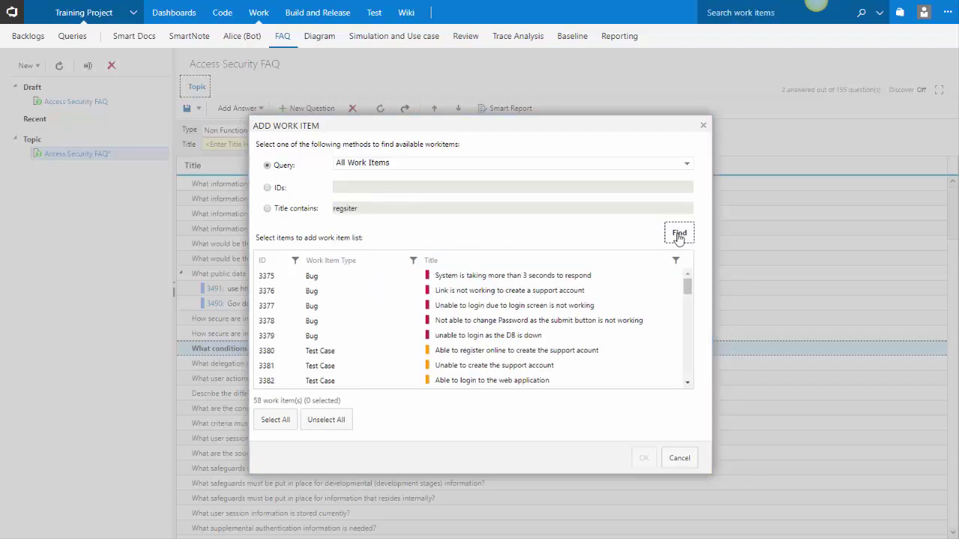
{"action": "scroll", "coordinate": [502, 346], "scroll_direction": "down", "scroll_amount": 3}
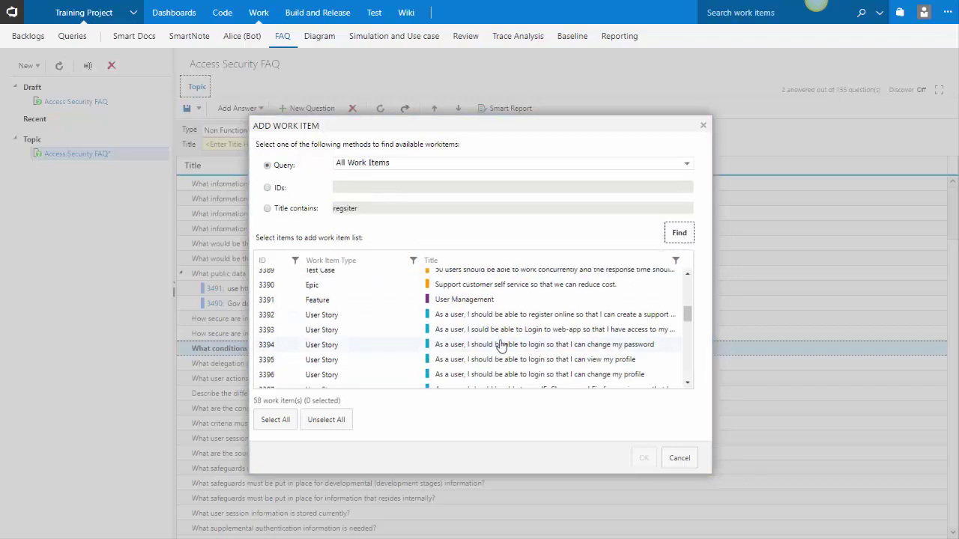
{"action": "left_click", "coordinate": [513, 316]}
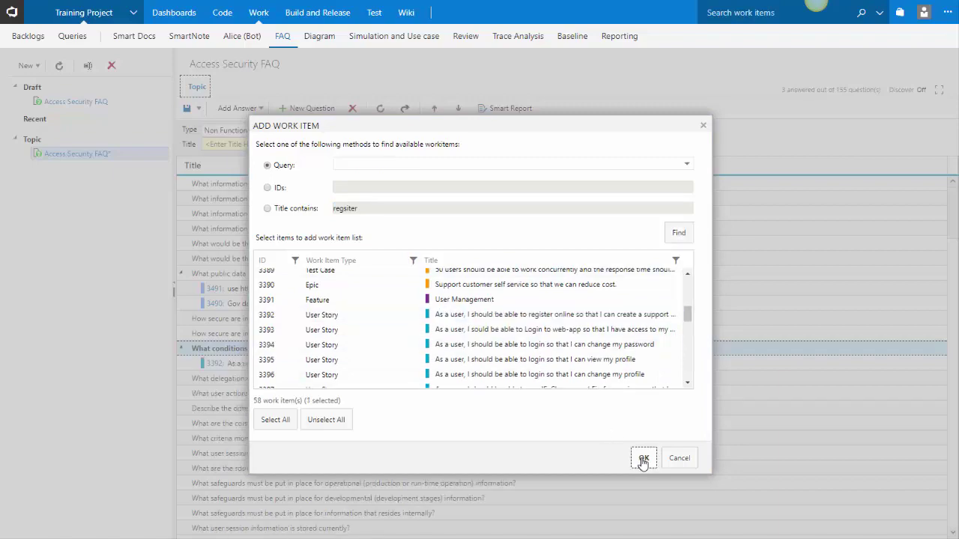
{"action": "left_click", "coordinate": [643, 458]}
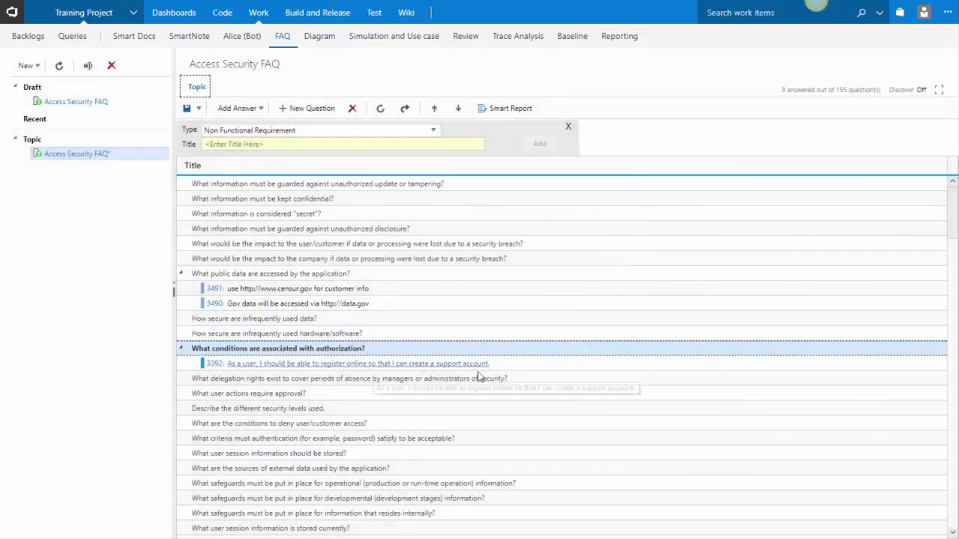
{"action": "left_click", "coordinate": [509, 364]}
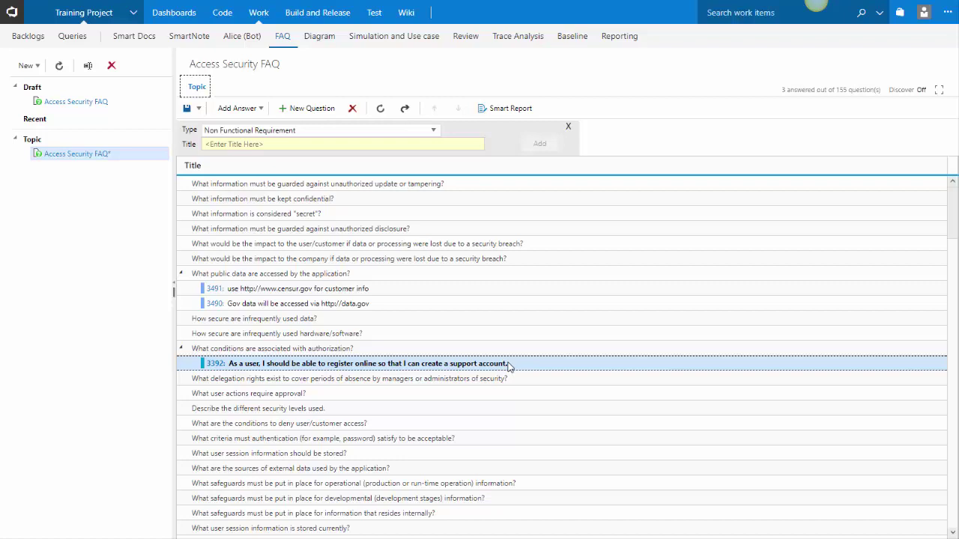
Look through the remaining questions and check in the changes to the Access Security FAQ topic.
{"action": "scroll", "coordinate": [442, 273], "scroll_direction": "down", "scroll_amount": 5}
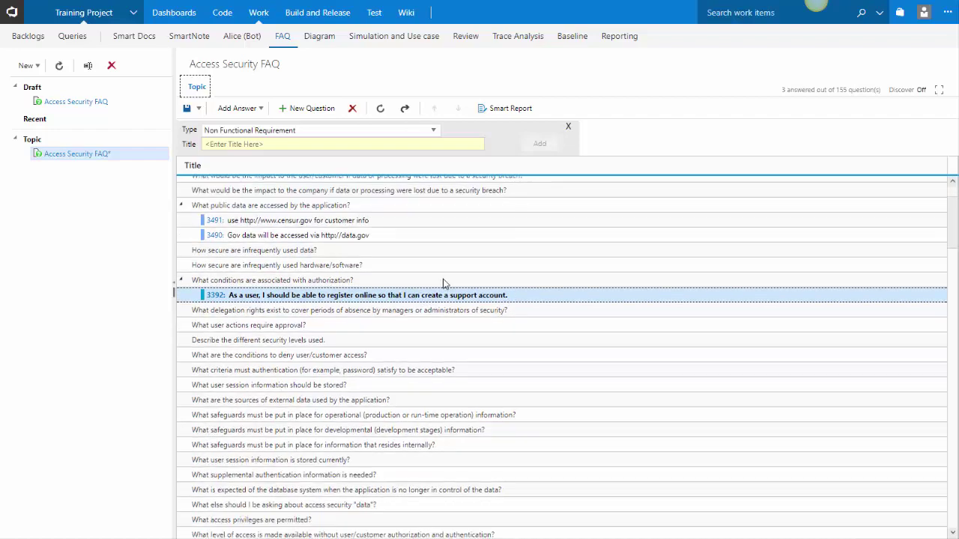
{"action": "scroll", "coordinate": [440, 273], "scroll_direction": "down", "scroll_amount": 8}
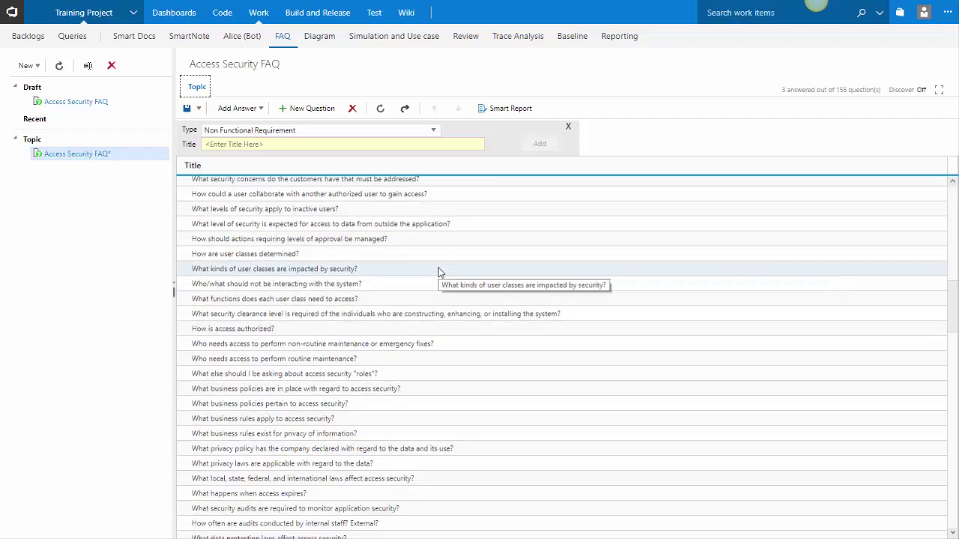
{"action": "scroll", "coordinate": [440, 272], "scroll_direction": "up", "scroll_amount": 2}
{"action": "scroll", "coordinate": [439, 272], "scroll_direction": "up", "scroll_amount": 13}
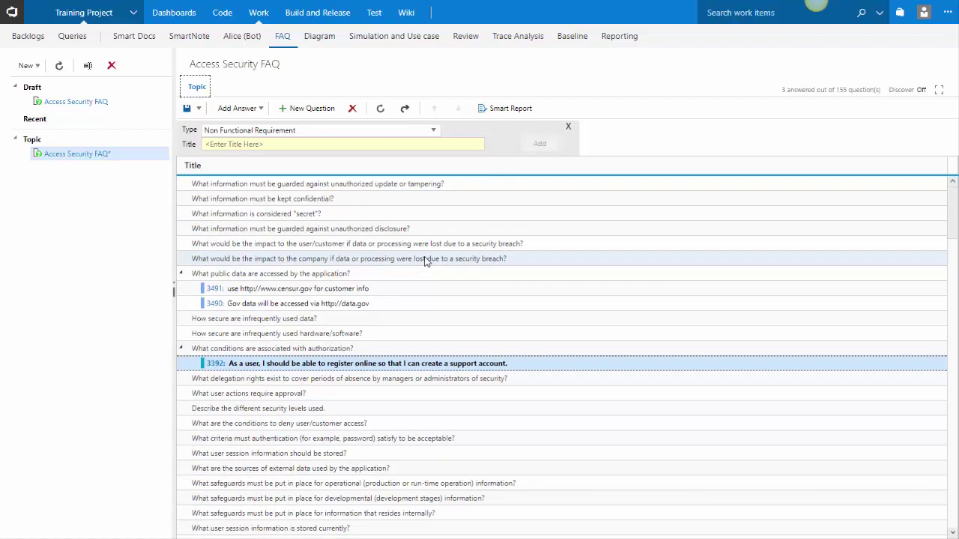
{"action": "left_click", "coordinate": [197, 109]}
{"action": "left_click", "coordinate": [209, 149]}
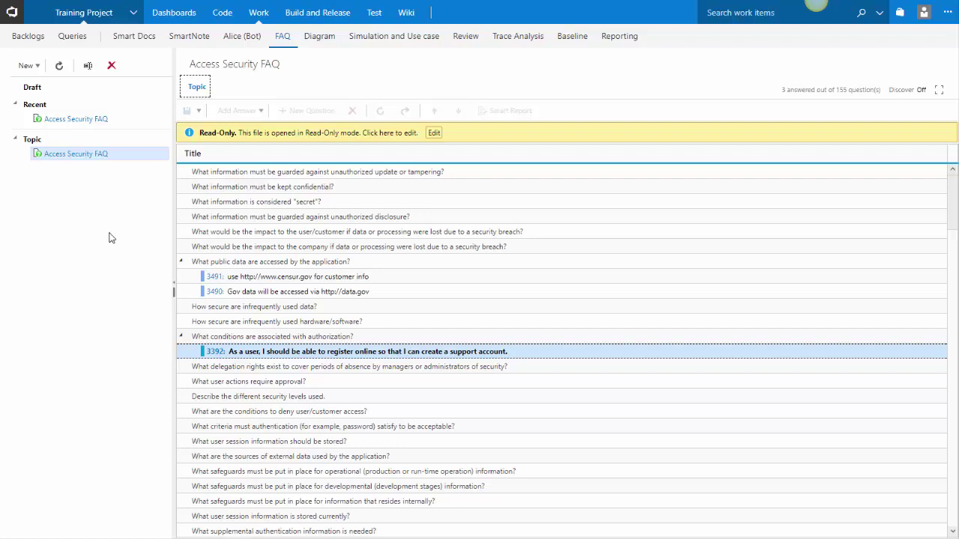
Create a new topic named "My questions 1" from the Blank template.
{"action": "left_click", "coordinate": [94, 142]}
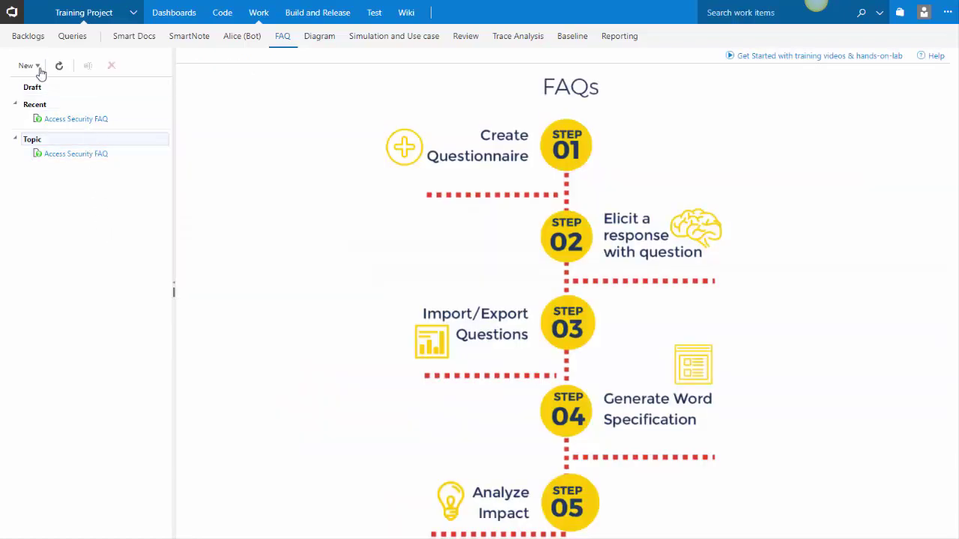
{"action": "left_click", "coordinate": [37, 68]}
{"action": "left_click", "coordinate": [51, 118]}
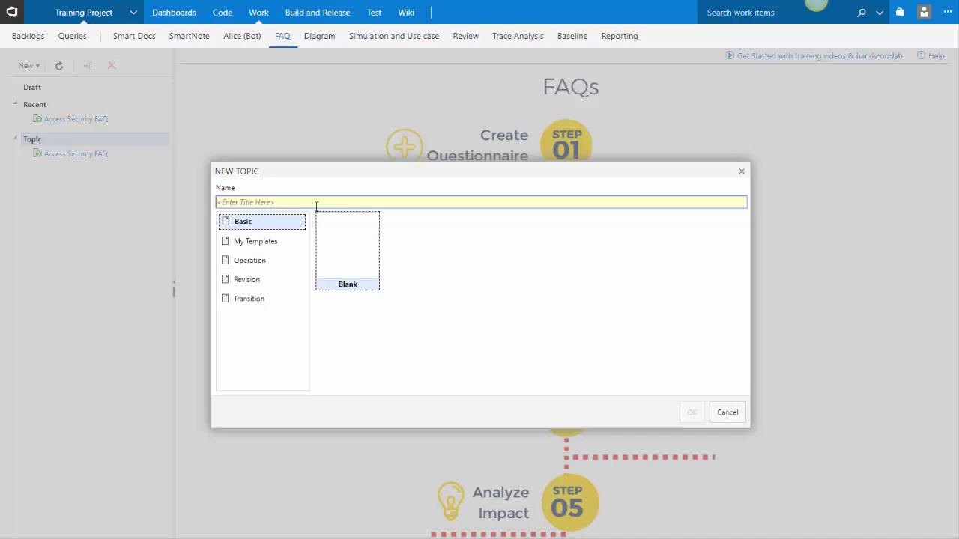
{"action": "type", "text": "My "}
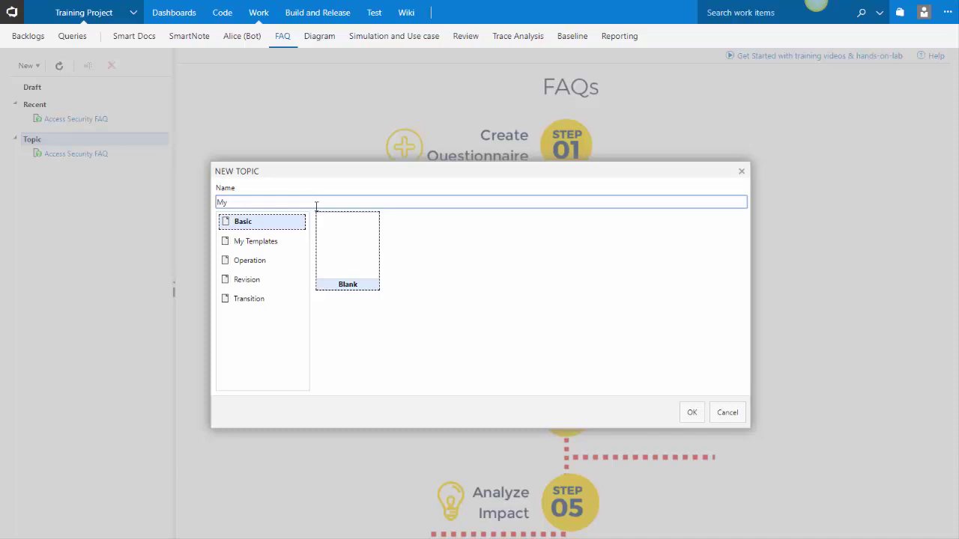
{"action": "type", "text": "questions 1"}
{"action": "key", "text": "Return"}
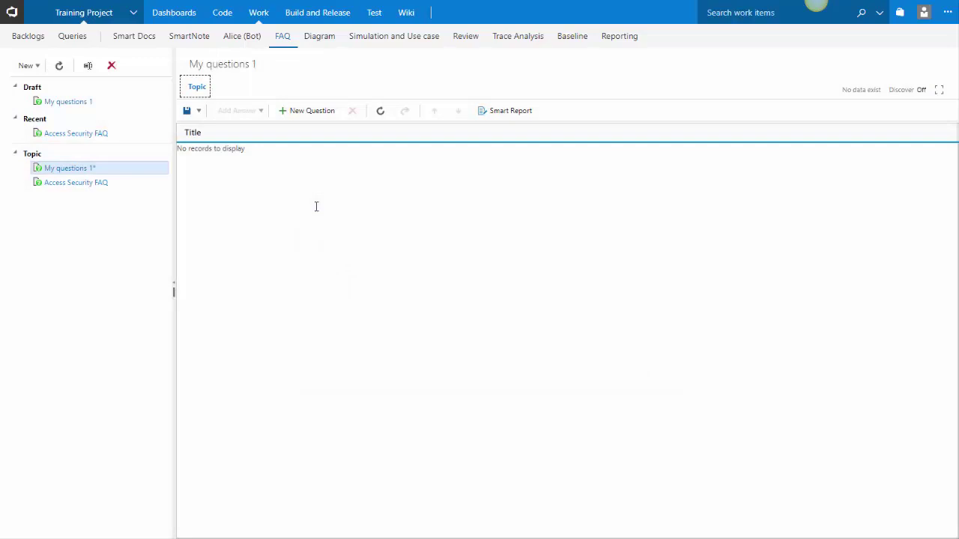
Add the question "How dill the user use this feature?" to the My questions 1 topic.
{"action": "left_click", "coordinate": [308, 110]}
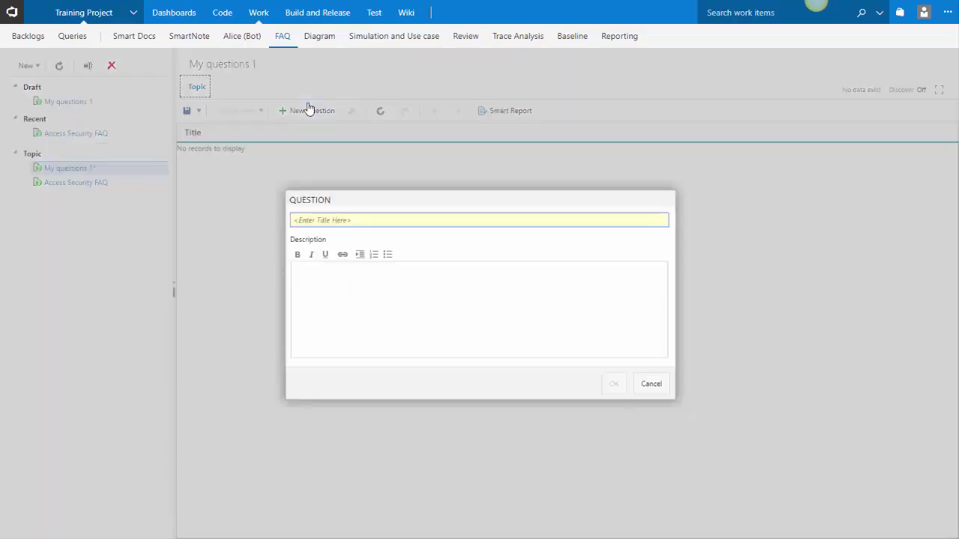
{"action": "type", "text": "How dill the user u"}
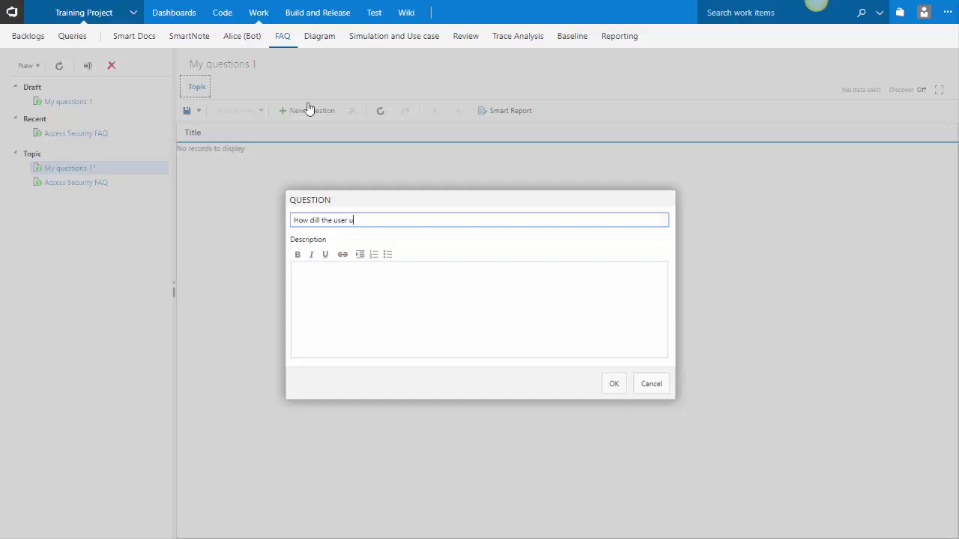
{"action": "type", "text": "se this feature?"}
{"action": "key", "text": "Return"}
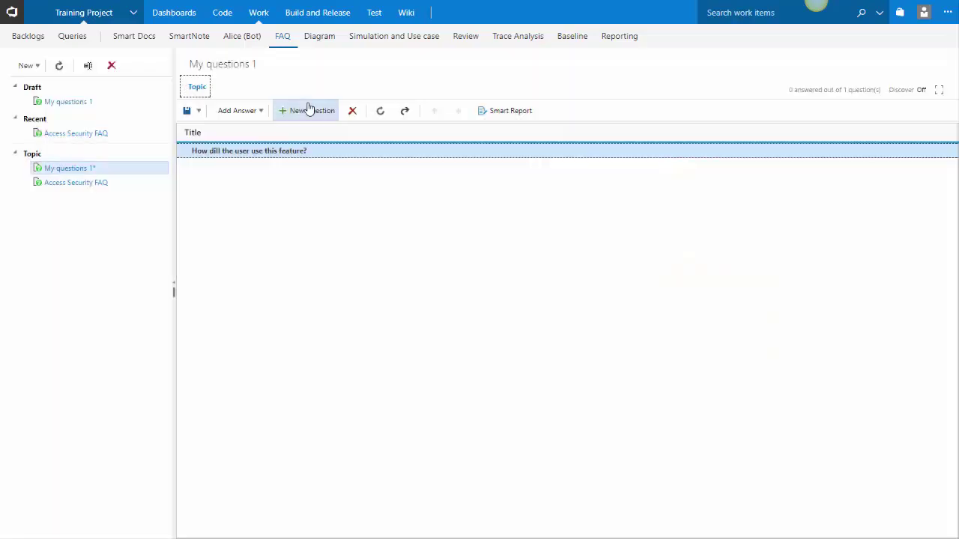
Add the question "How might we meet this business need?" to the topic.
{"action": "left_click", "coordinate": [310, 110]}
{"action": "type", "text": "How m"}
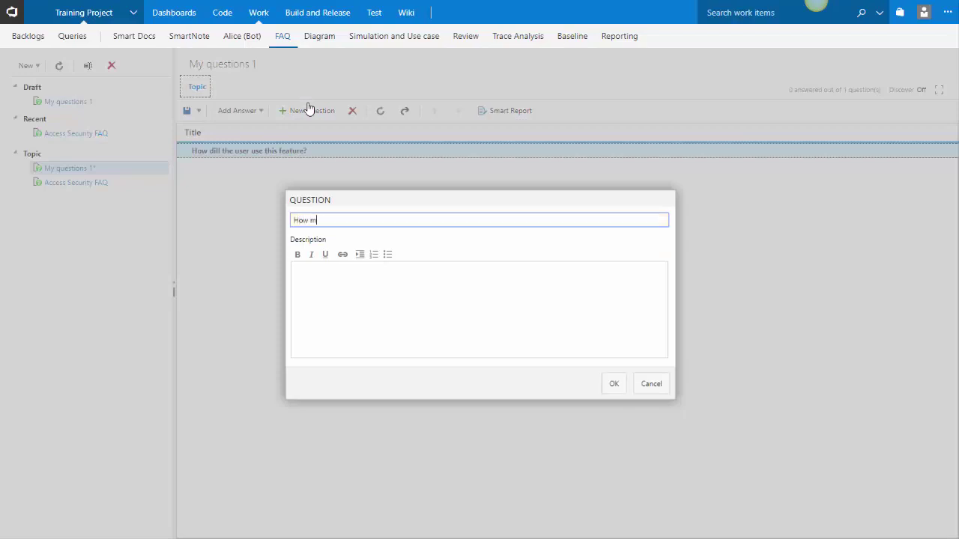
{"action": "type", "text": "ight we meet this business need?"}
{"action": "key", "text": "Return"}
Add the question "How might we think about this feature a bit differently?" to the topic.
{"action": "left_click", "coordinate": [308, 110]}
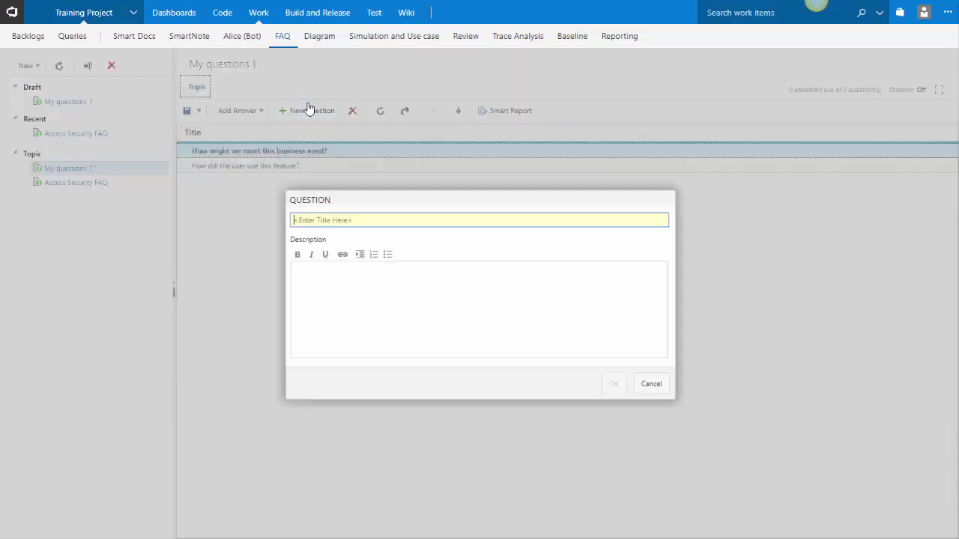
{"action": "type", "text": "How might we thinkg about this fea"}
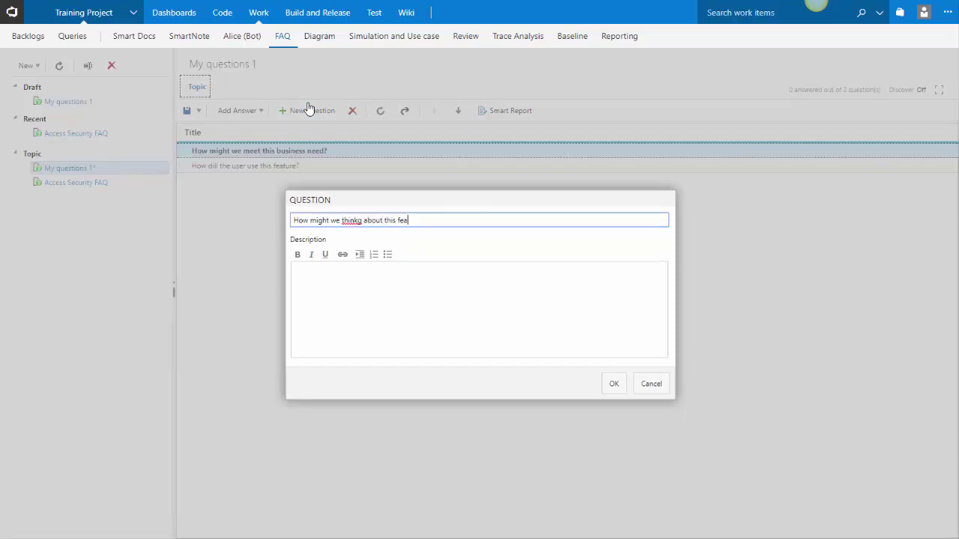
{"action": "type", "text": "ture a bit differently"}
{"action": "key", "text": "BackSpace"}
{"action": "left_click", "coordinate": [471, 219]}
{"action": "key", "text": "Return"}
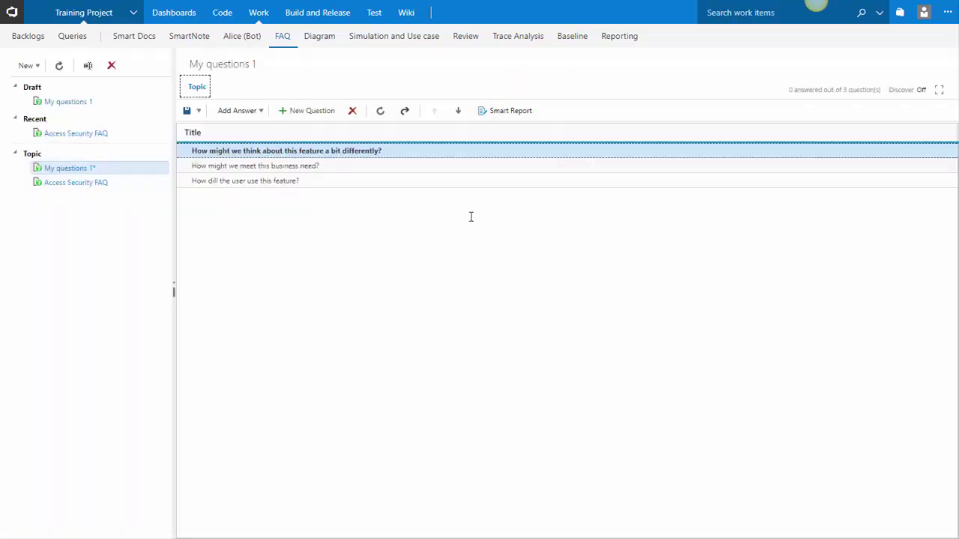
Add the question "How will we know this is a complete?" to the topic.
{"action": "left_click", "coordinate": [310, 115]}
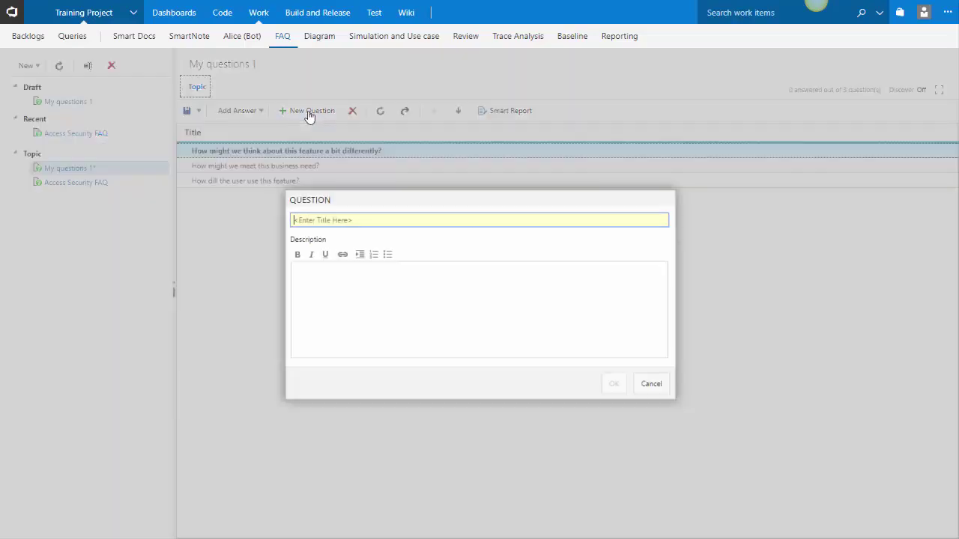
{"action": "type", "text": "How mwill we know this is a complete?"}
{"action": "key", "text": "Return"}
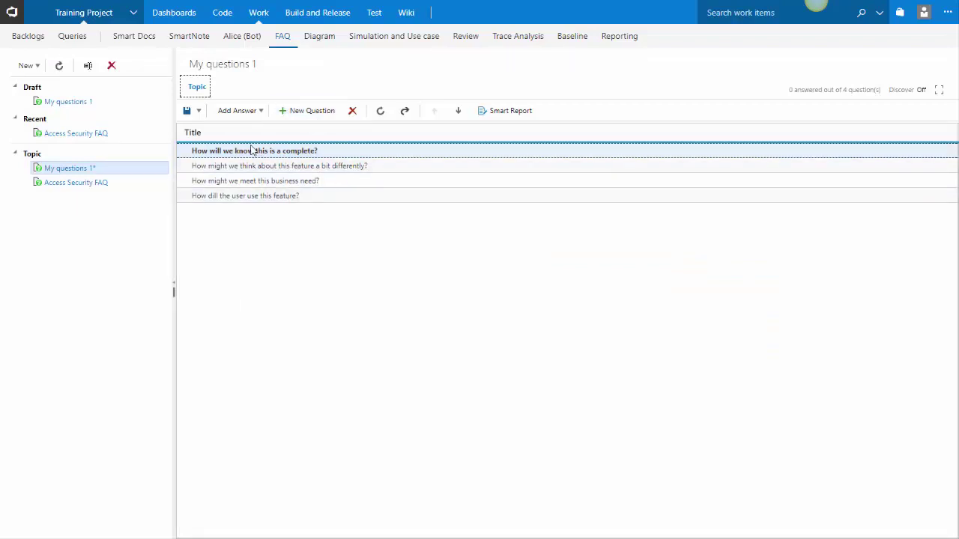
Save the My questions 1 topic as a template named "My questions list 1".
{"action": "left_click", "coordinate": [199, 111]}
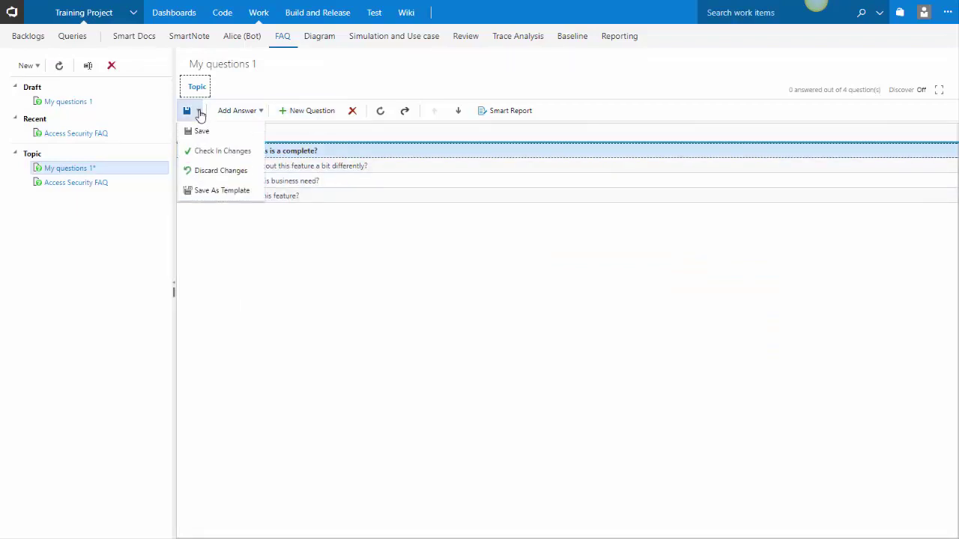
{"action": "left_click", "coordinate": [229, 192]}
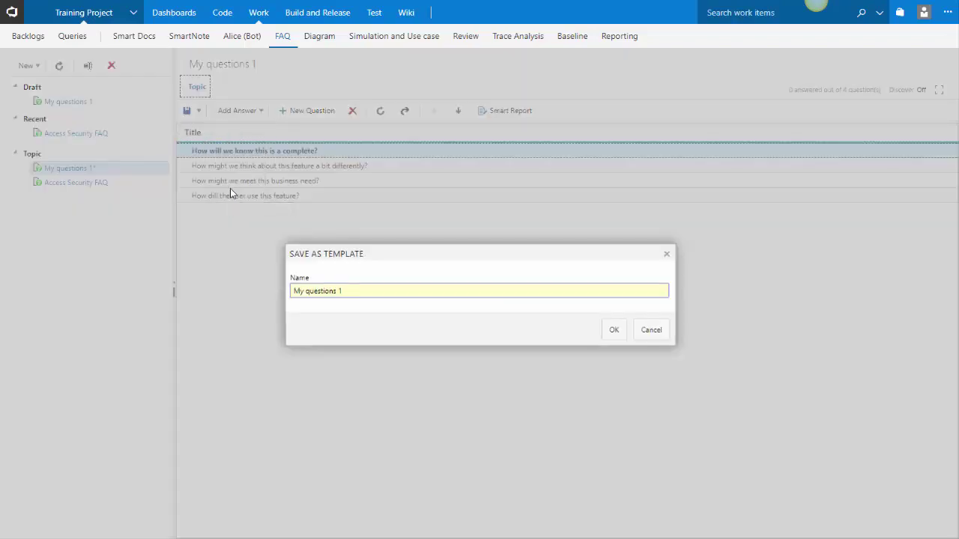
{"action": "type", "text": "- lis"}
{"action": "key", "text": "ctrl+Left"}
{"action": "key", "text": "ctrl+shift+Left"}
{"action": "key", "text": "ctrl+shift+Left"}
{"action": "key", "text": "BackSpace"}
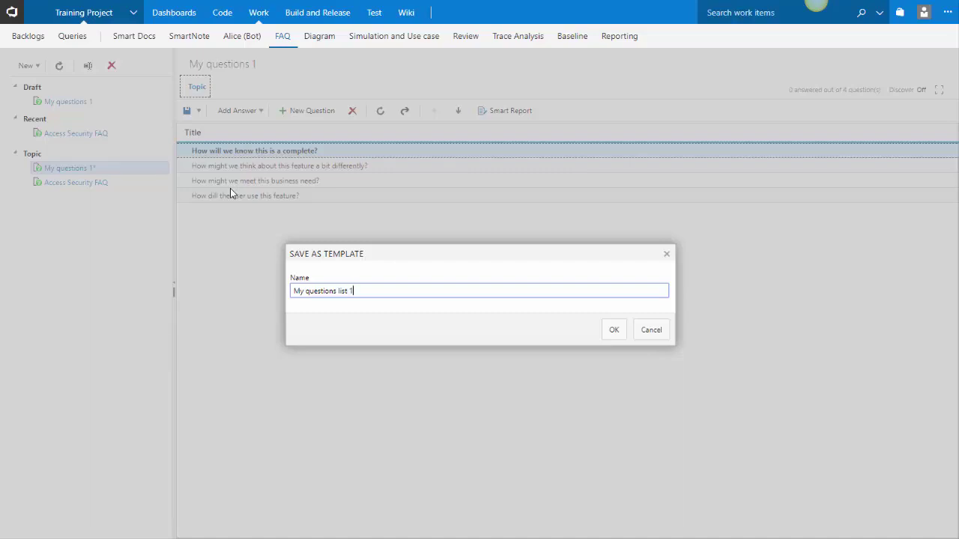
{"action": "key", "text": "Return"}
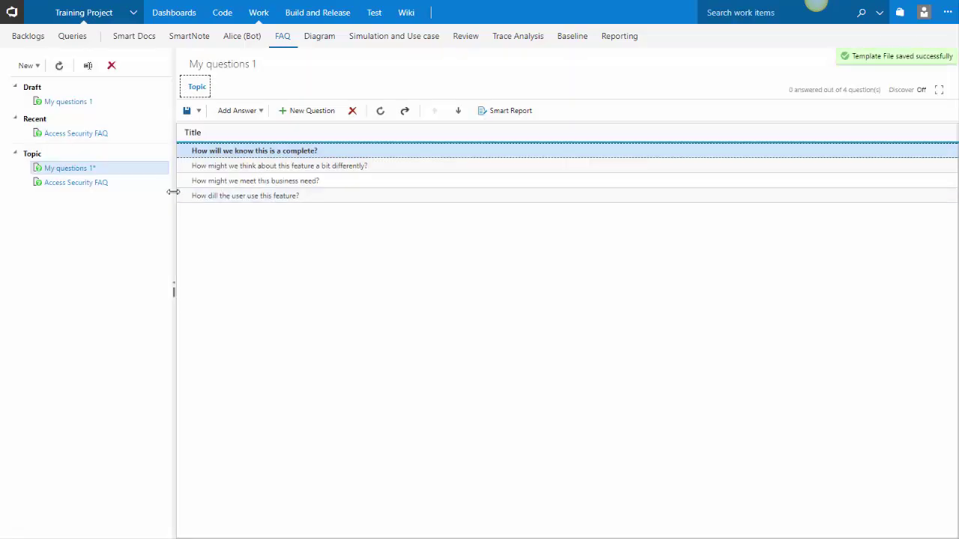
Check in the changes to the My questions 1 topic and delete that topic from the project.
{"action": "left_click", "coordinate": [199, 111]}
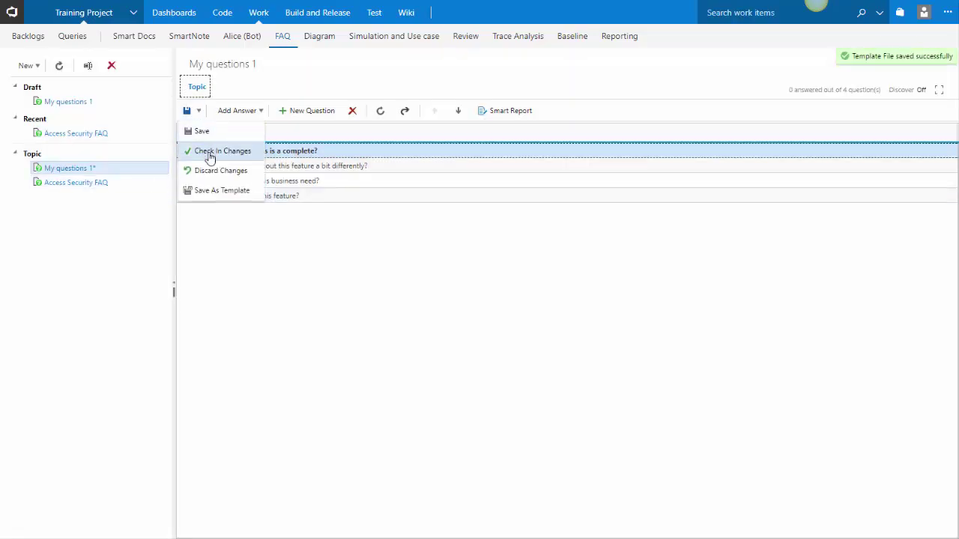
{"action": "left_click", "coordinate": [208, 153]}
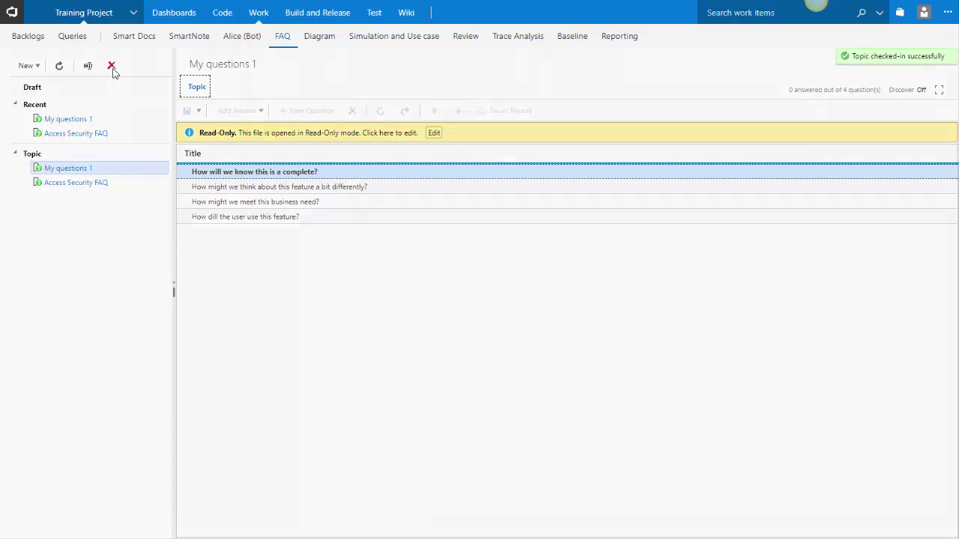
{"action": "left_click", "coordinate": [111, 65]}
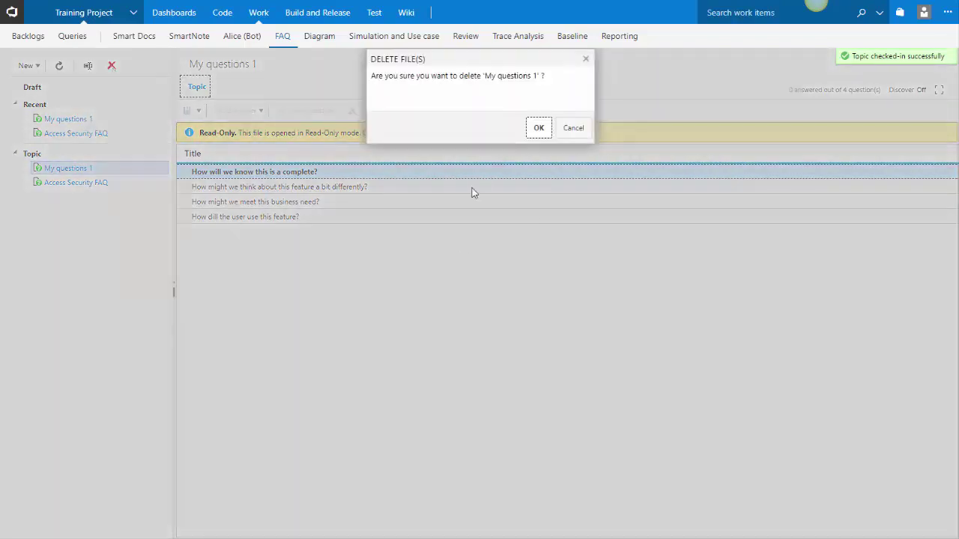
{"action": "left_click", "coordinate": [531, 133]}
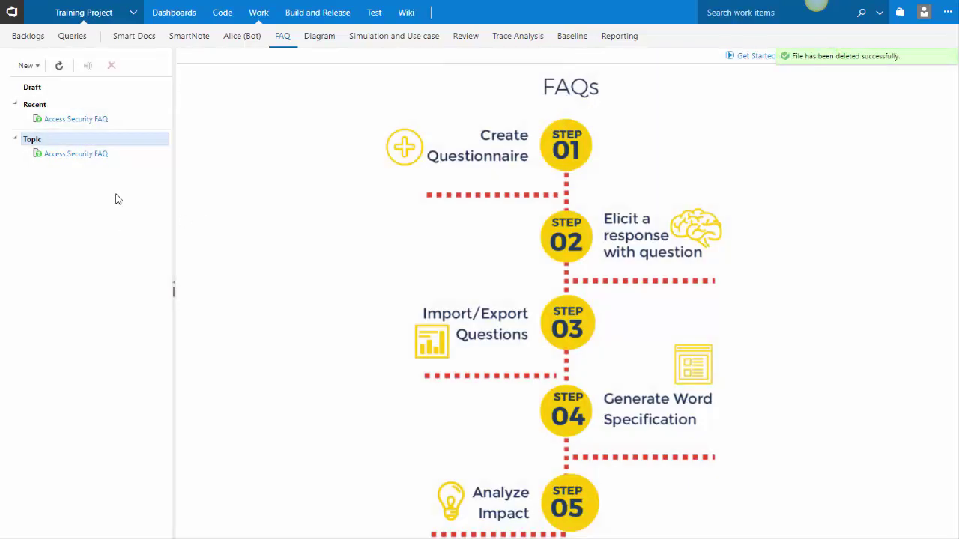
Create a new topic named "My Q1" from the custom template "My questions list 1".
{"action": "left_click", "coordinate": [21, 66]}
{"action": "left_click", "coordinate": [31, 120]}
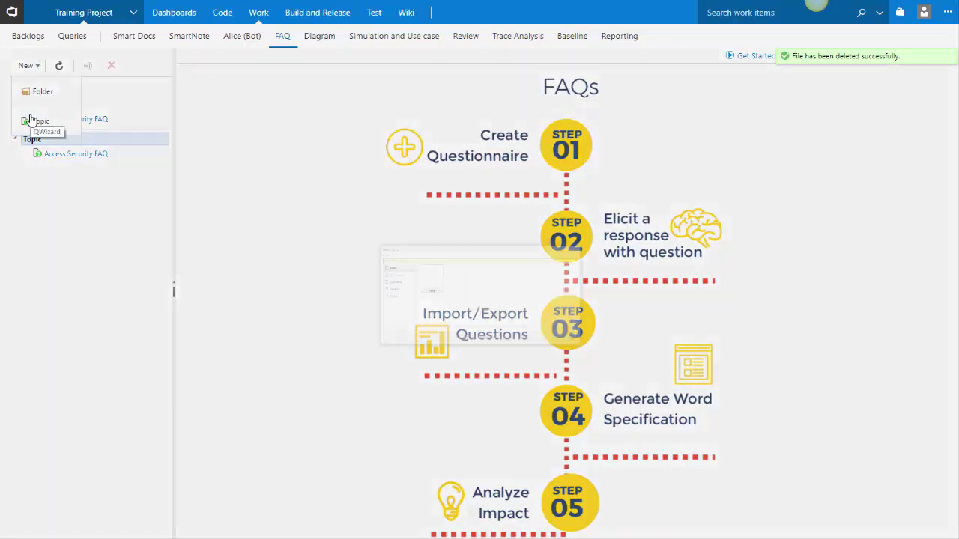
{"action": "left_click", "coordinate": [250, 243]}
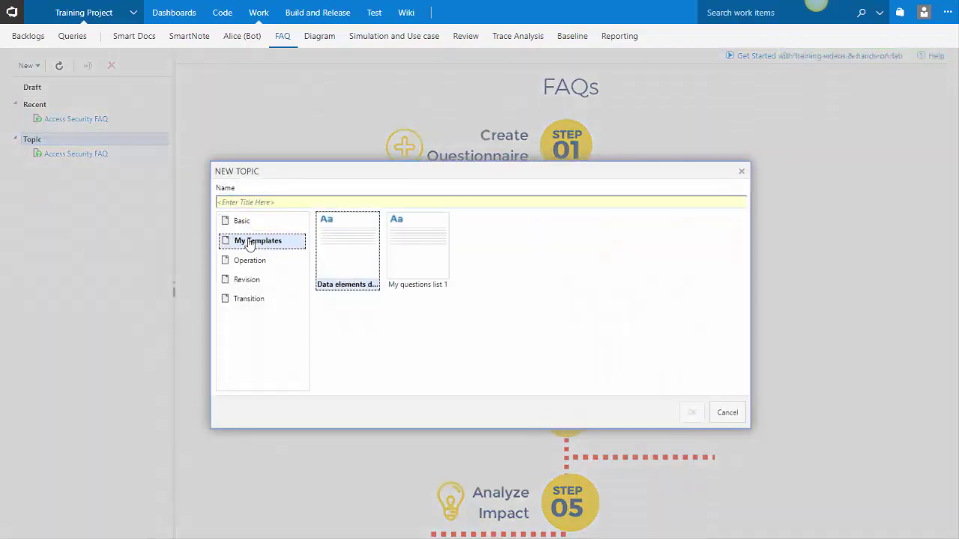
{"action": "left_click", "coordinate": [415, 259]}
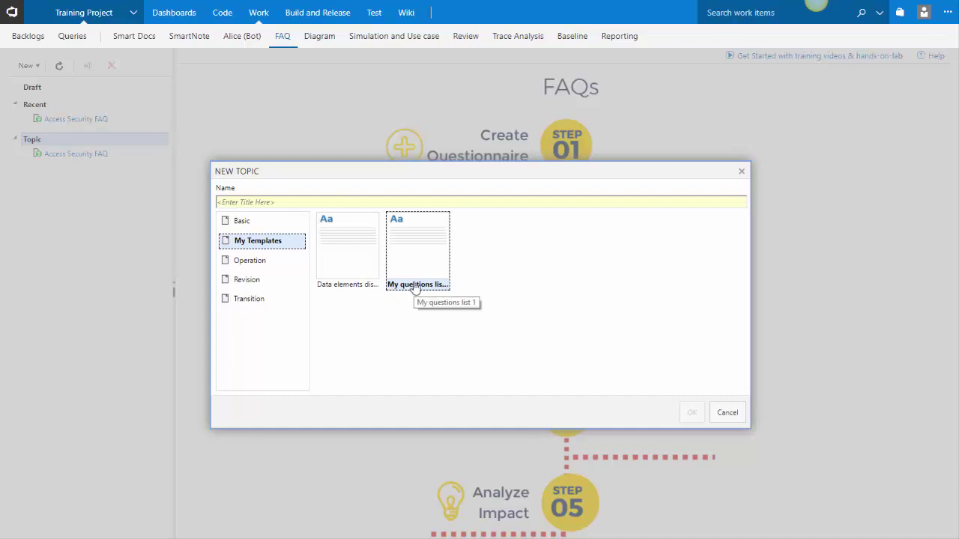
{"action": "left_click", "coordinate": [418, 204]}
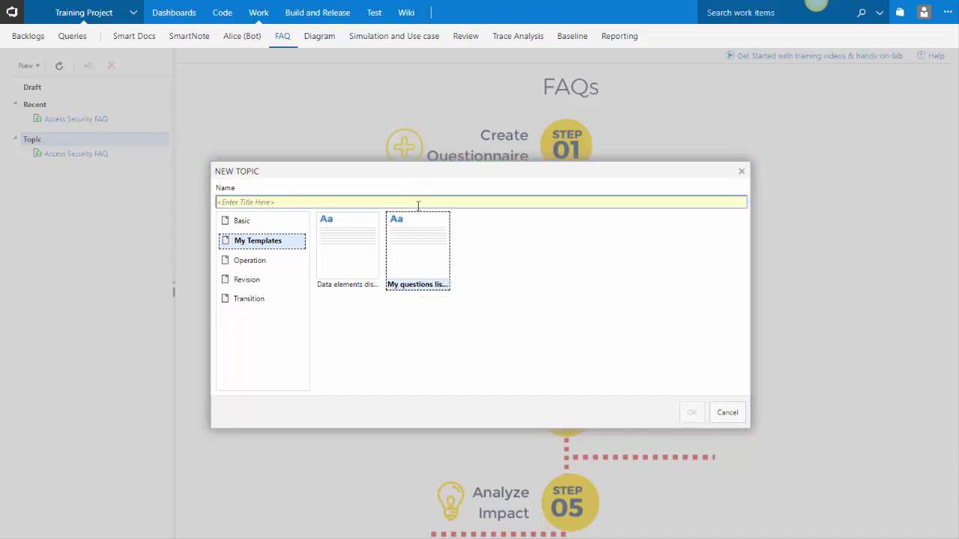
{"action": "type", "text": "Q"}
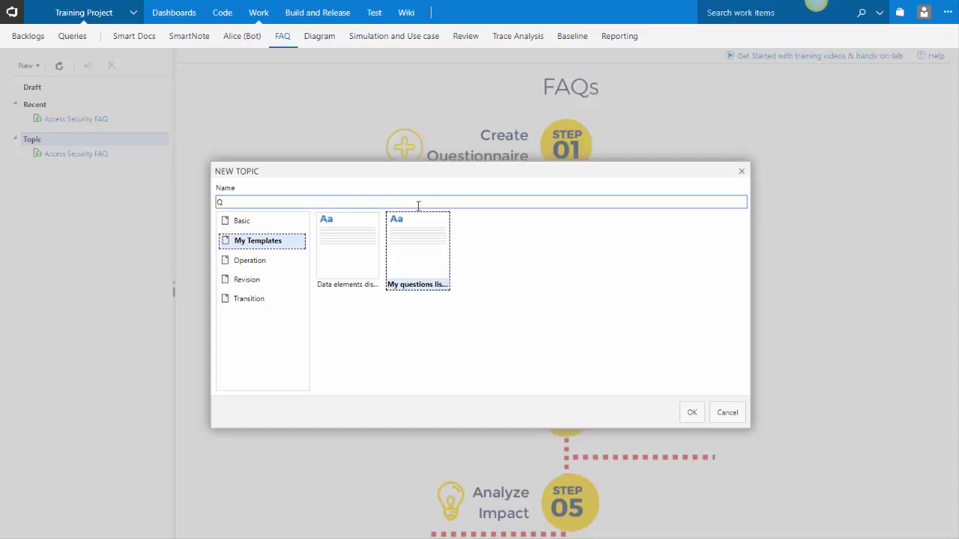
{"action": "key", "text": "BackSpace"}
{"action": "type", "text": "My Q1"}
{"action": "key", "text": "Return"}
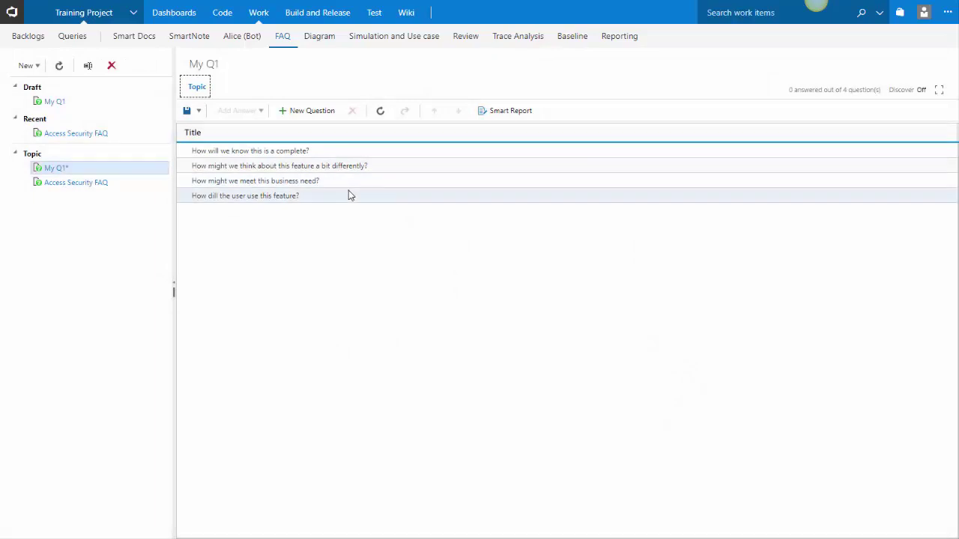
Open the Access Security FAQ topic and review the Discover guide's Create Topic instructions and suggested questions, closing the guide when done.
{"action": "left_click", "coordinate": [125, 185]}
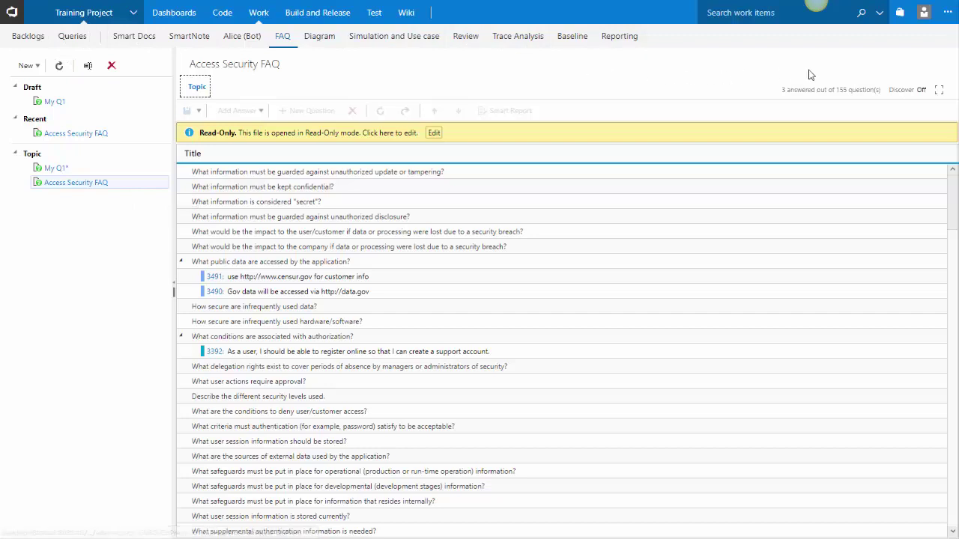
{"action": "left_click", "coordinate": [923, 91]}
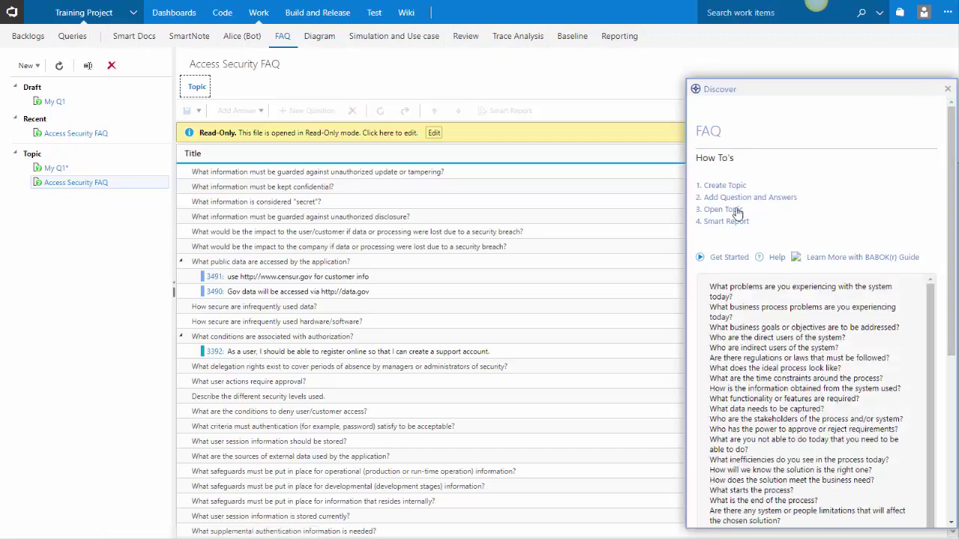
{"action": "left_click", "coordinate": [728, 186]}
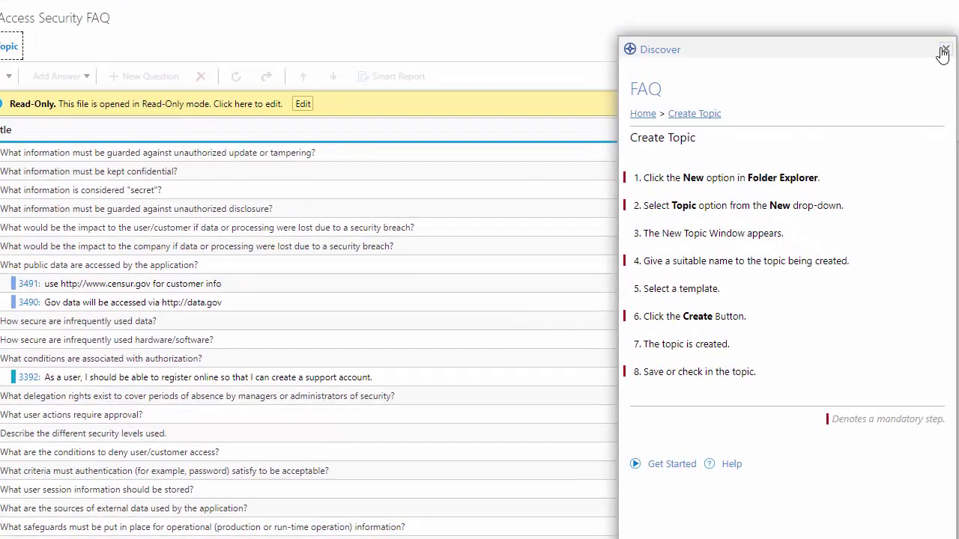
{"action": "left_click", "coordinate": [948, 89]}
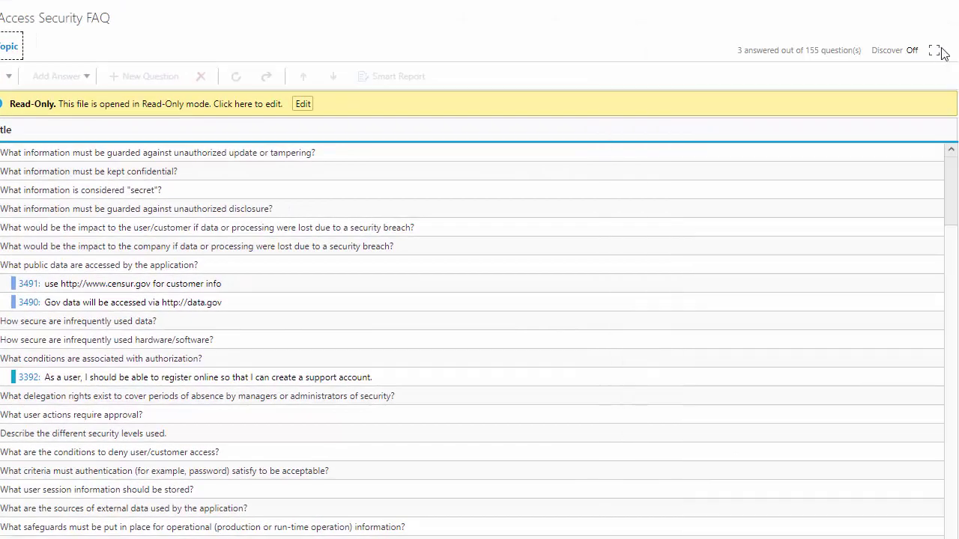
{"action": "left_click", "coordinate": [910, 54]}
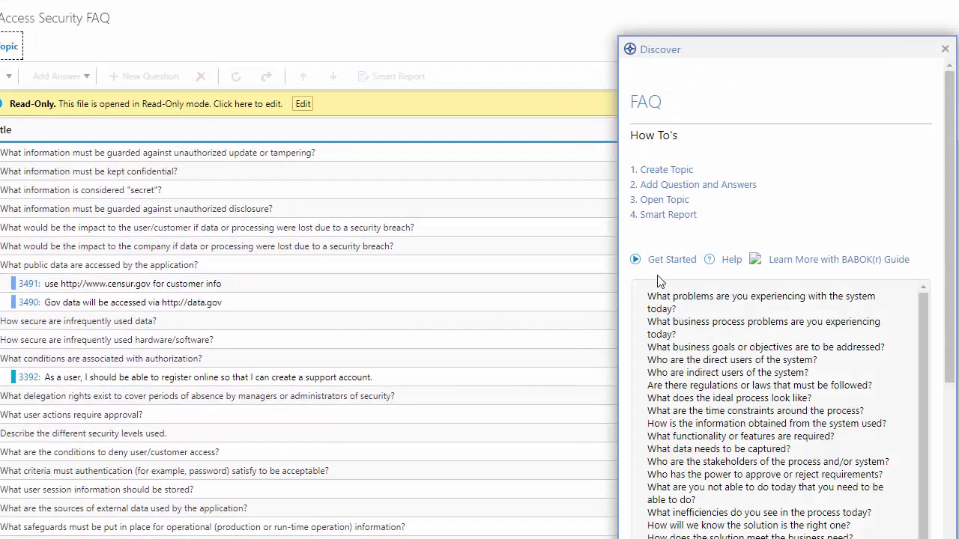
{"action": "left_click", "coordinate": [946, 50]}
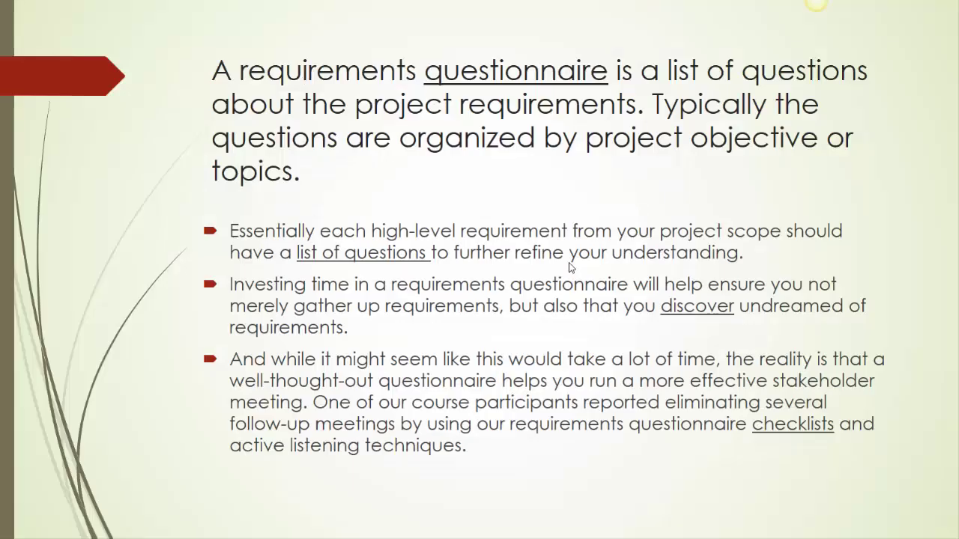
{"action": "left_click", "coordinate": [570, 266]}
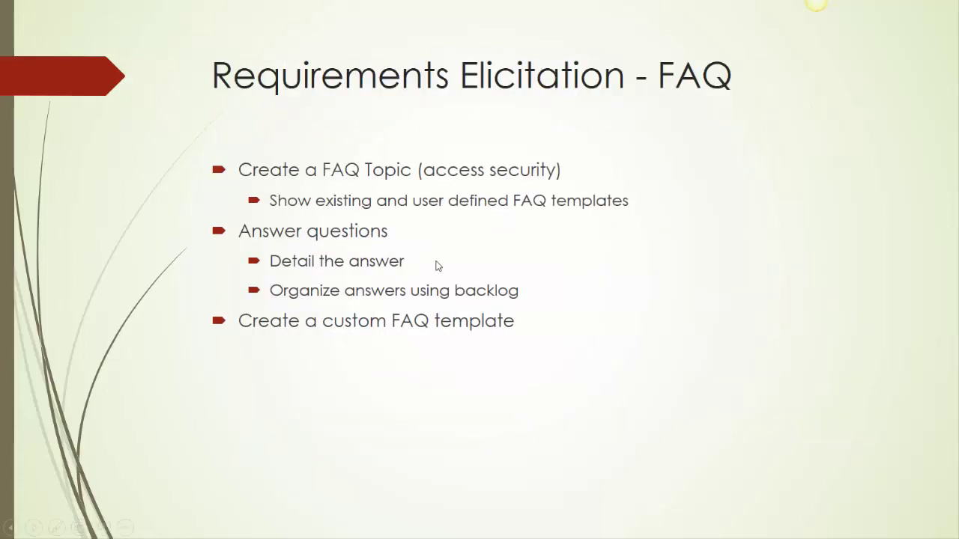